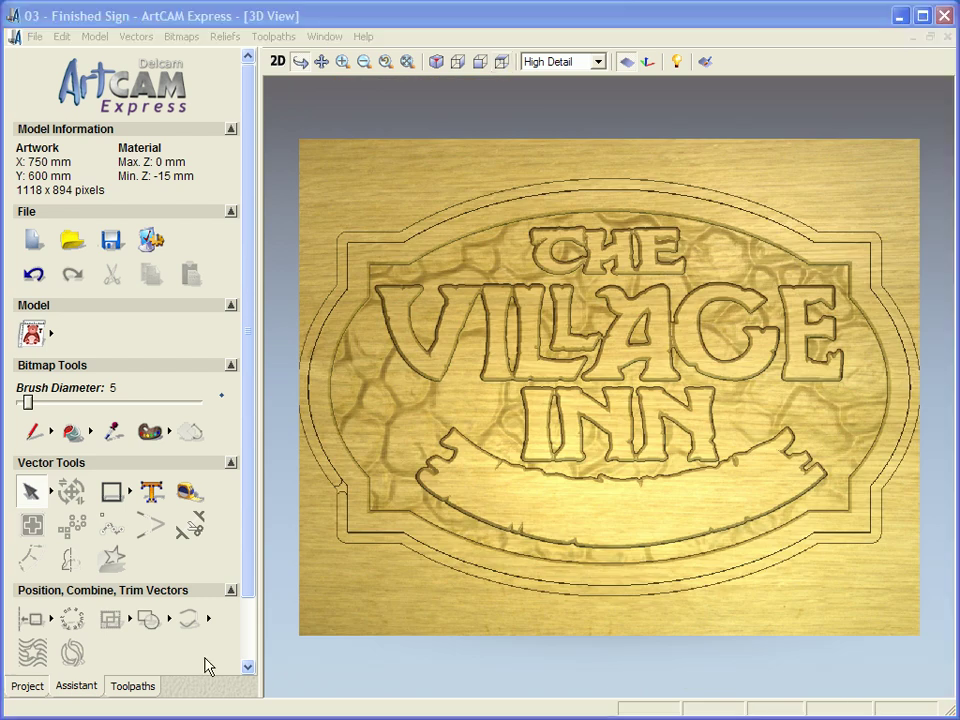
- Look at the toolpath tools, return to the design tools and display the model in the 2D view
{"action": "left_click", "coordinate": [140, 687]}
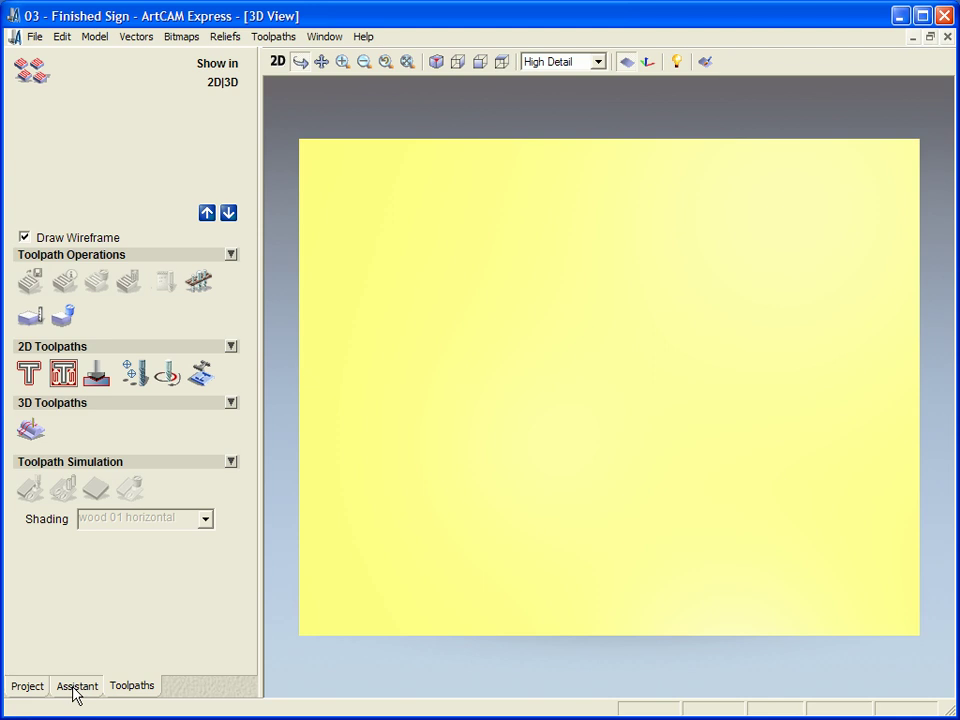
{"action": "left_click", "coordinate": [77, 687]}
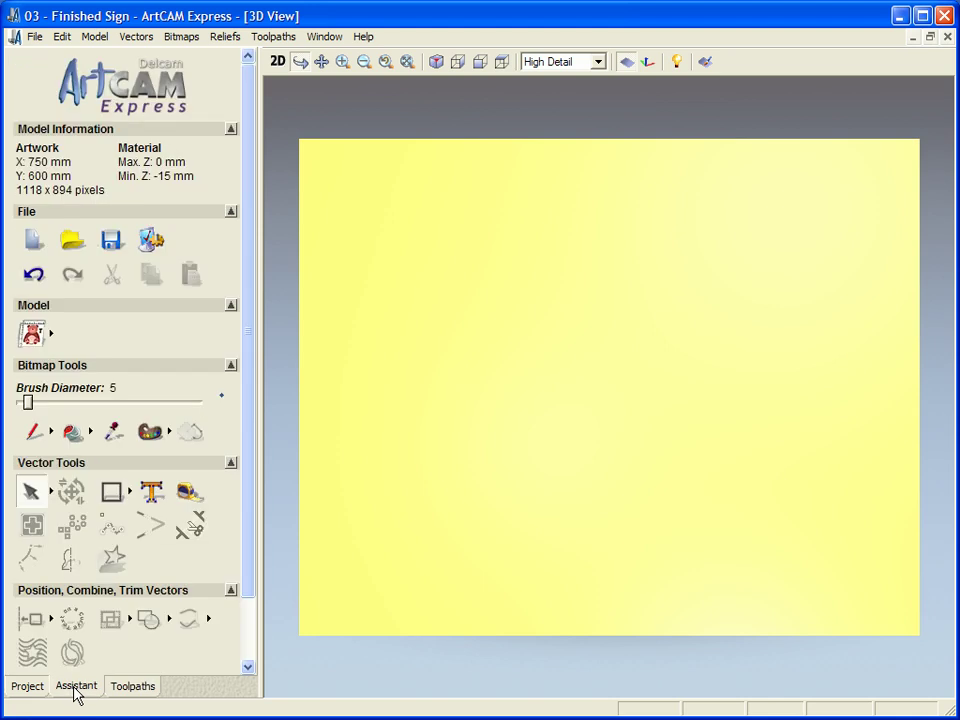
{"action": "left_click", "coordinate": [278, 62]}
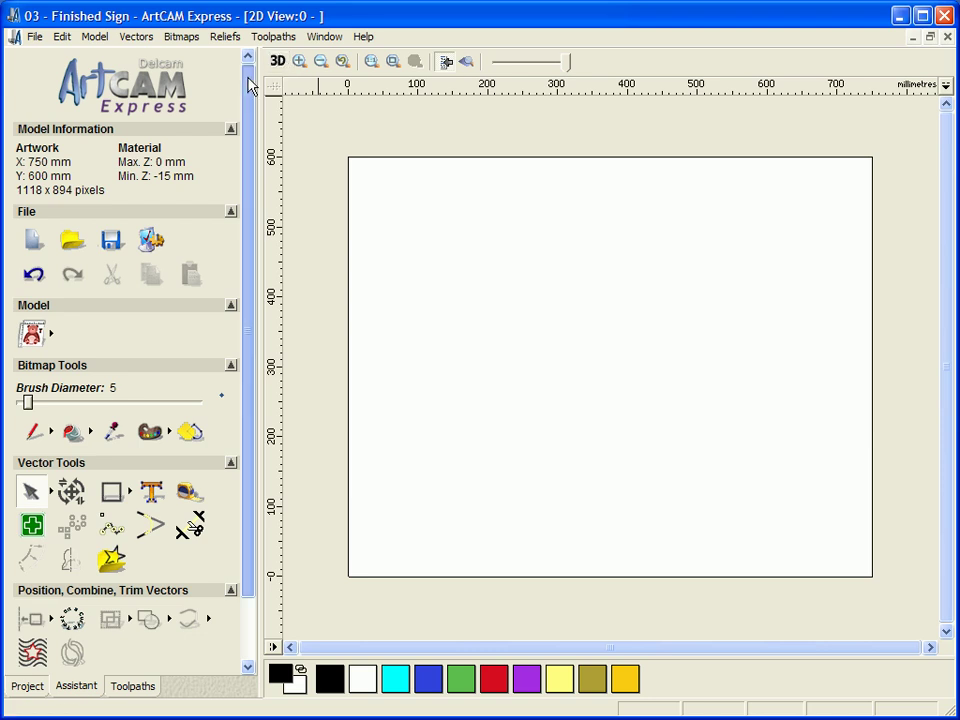
{"action": "left_click_drag", "start_coordinate": [250, 86], "coordinate": [251, 101]}
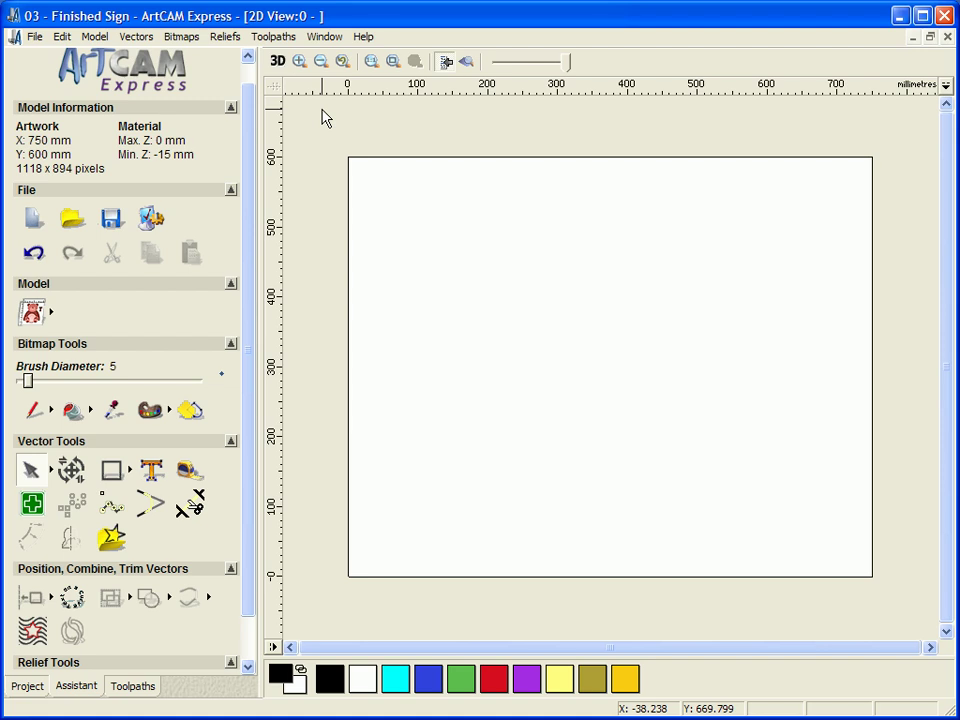
- Browse the Signet Tops and Samples collections of the vector library and look at the shape-drawing tools
{"action": "left_click", "coordinate": [111, 538]}
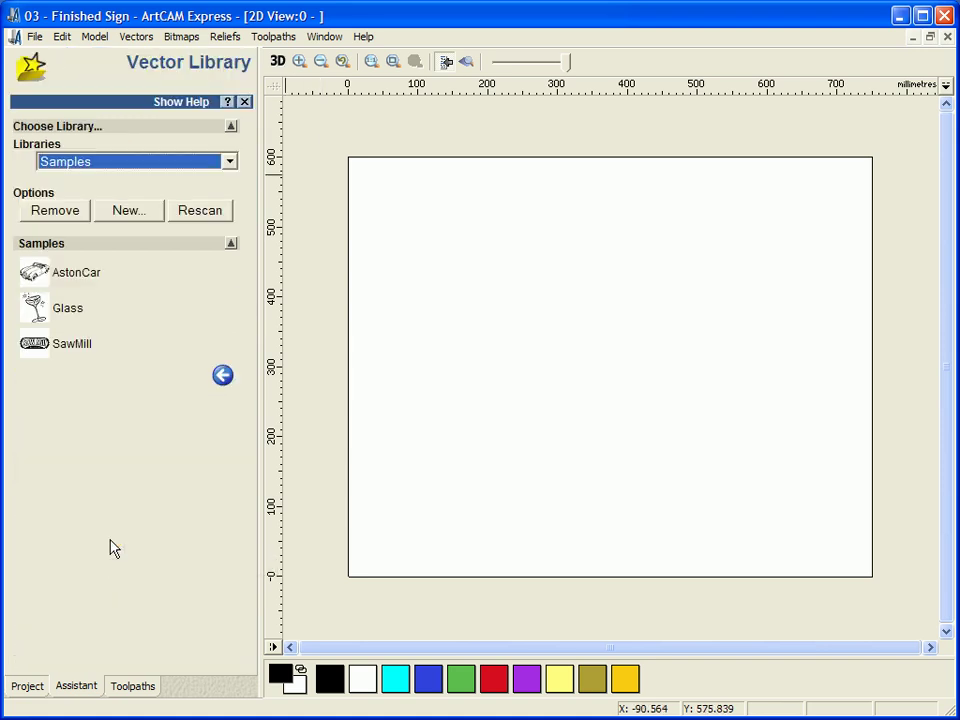
{"action": "left_click", "coordinate": [138, 168]}
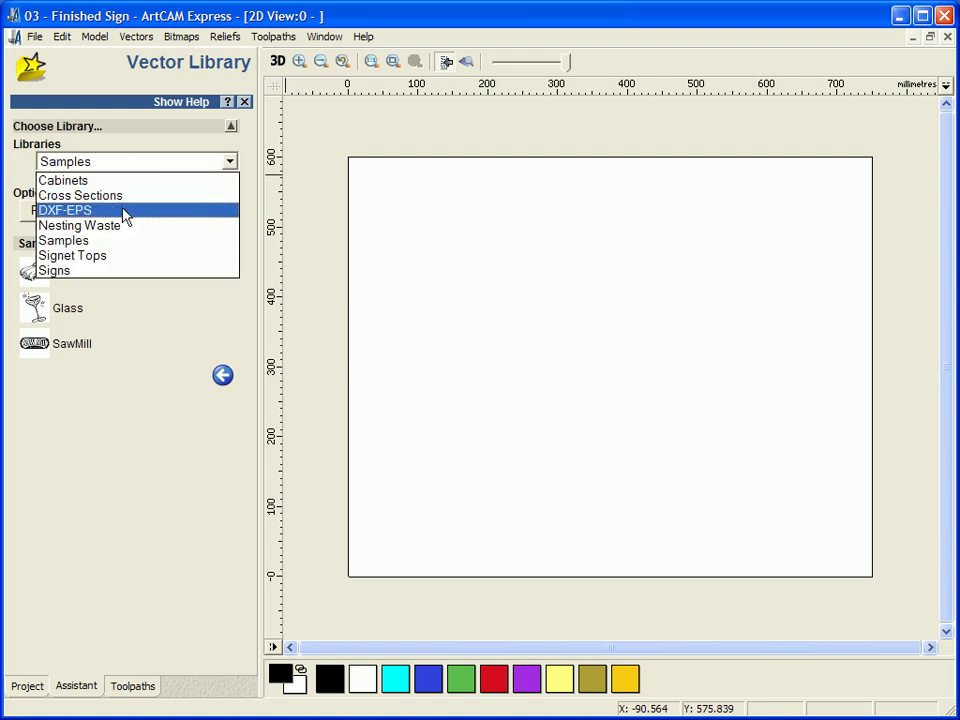
{"action": "left_click", "coordinate": [108, 256]}
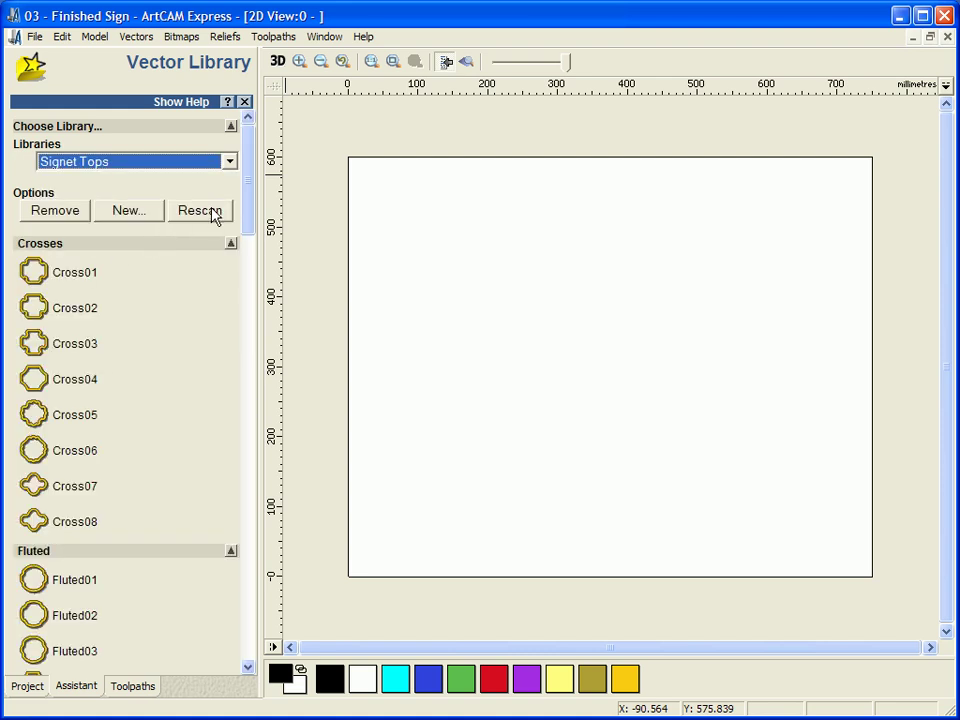
{"action": "scroll", "coordinate": [248, 192], "scroll_direction": "down", "scroll_amount": 1}
{"action": "mouse_move", "coordinate": [248, 192]}
{"action": "left_mouse_down"}
{"action": "mouse_move", "coordinate": [249, 347]}
{"action": "mouse_move", "coordinate": [257, 285]}
{"action": "mouse_move", "coordinate": [236, 176]}
{"action": "left_mouse_up"}
{"action": "left_click", "coordinate": [168, 164]}
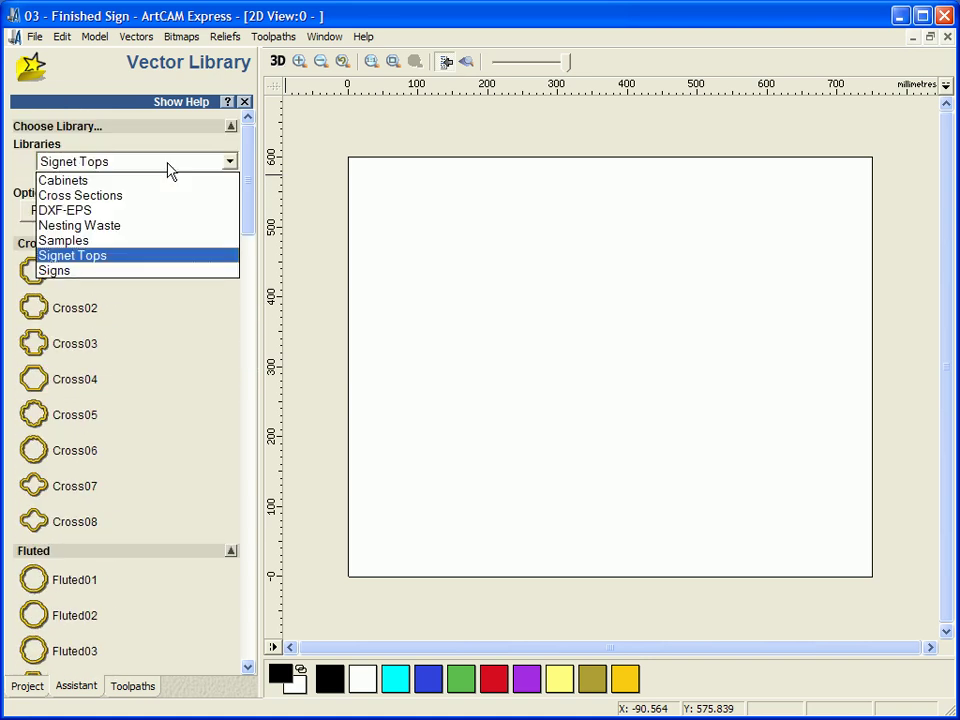
{"action": "left_click", "coordinate": [112, 243]}
{"action": "left_click", "coordinate": [244, 102]}
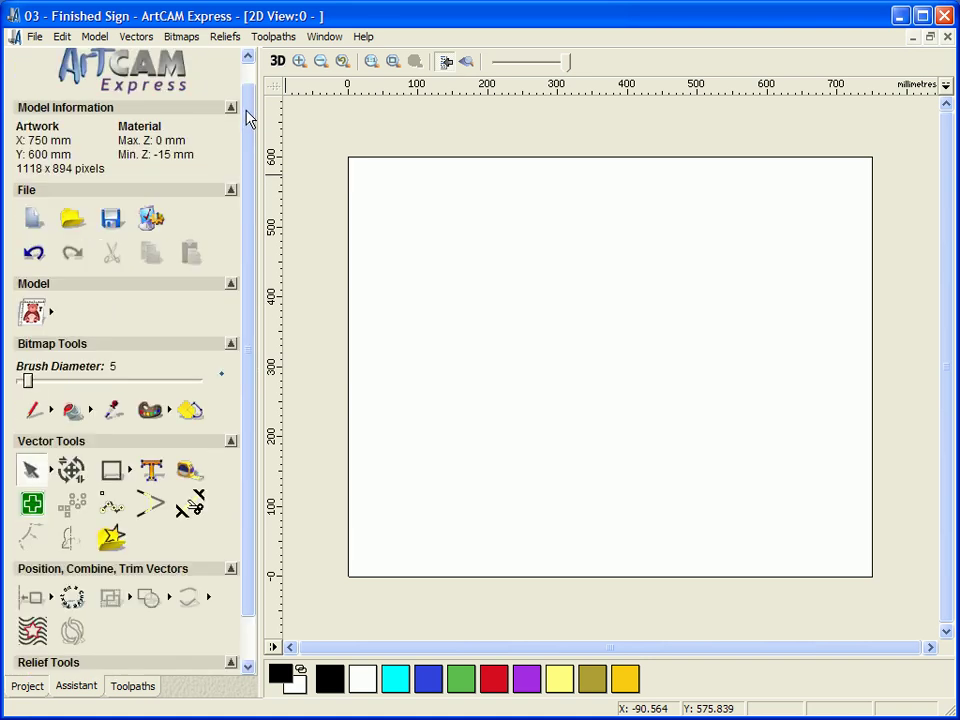
{"action": "left_click", "coordinate": [133, 470]}
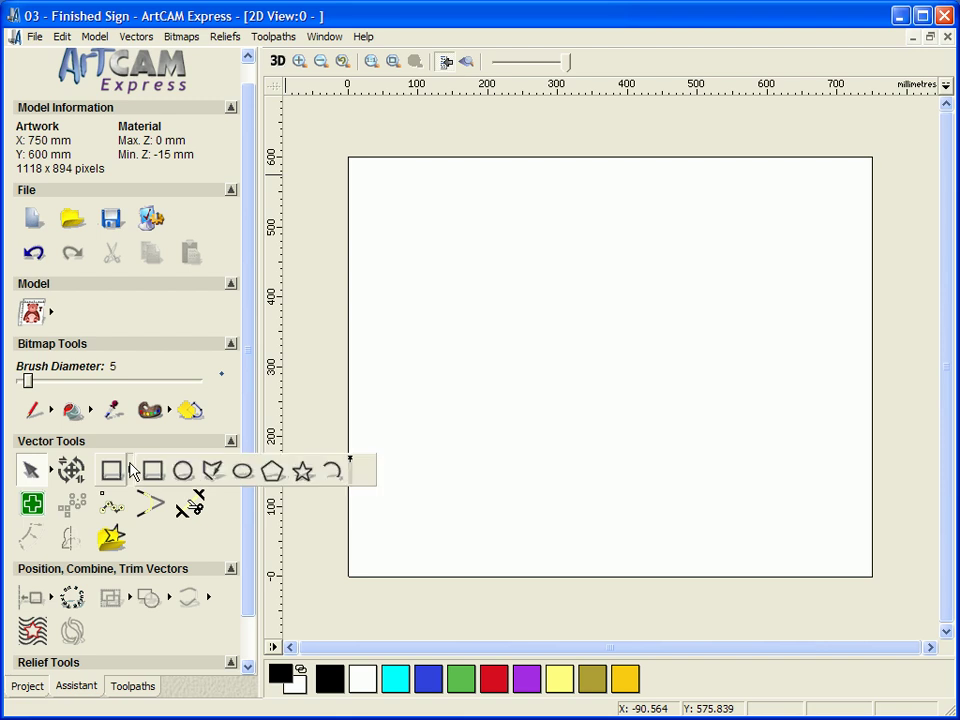
{"action": "left_click", "coordinate": [131, 466]}
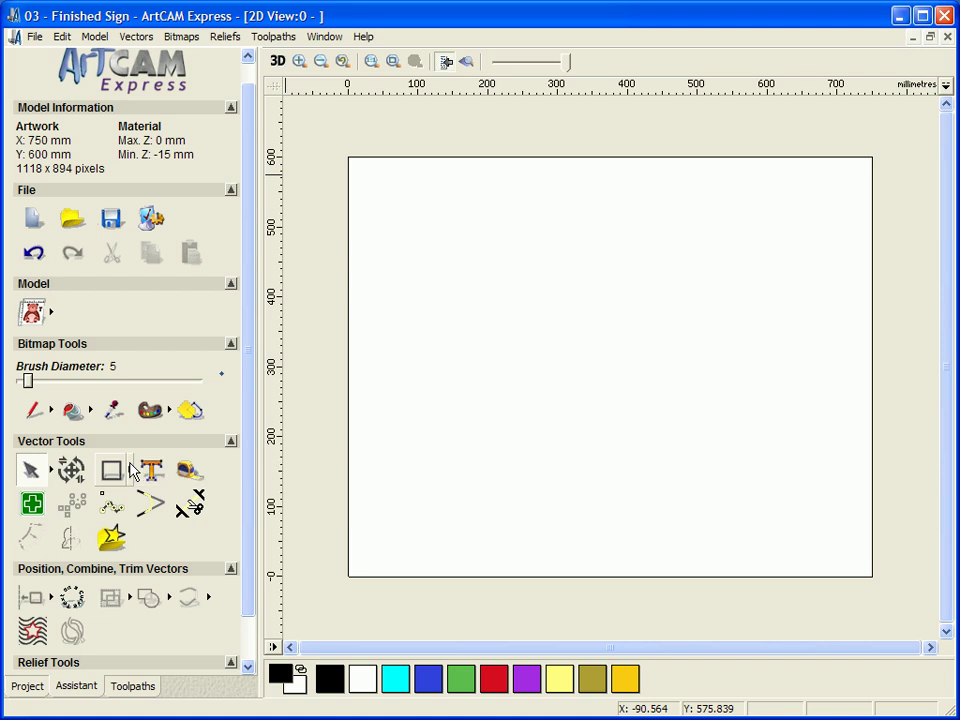
- Import the vector file The Village Inn.dxf in mm, centred in the page, with crossing checks and automatic rejoining at 0.01 mm tolerance
{"action": "left_click", "coordinate": [135, 37]}
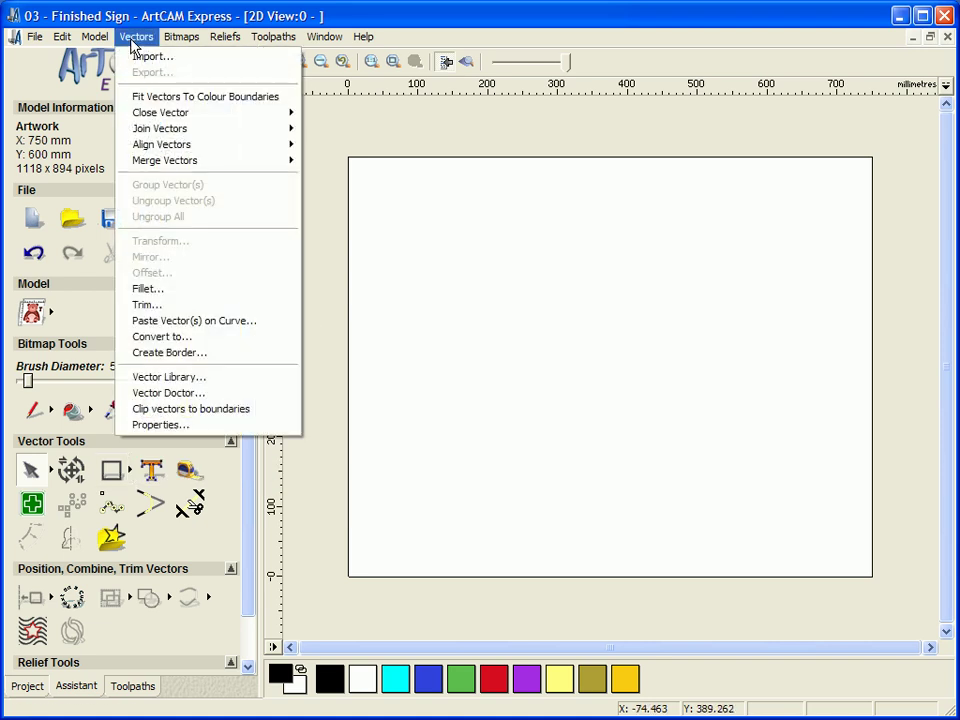
{"action": "left_click", "coordinate": [142, 55]}
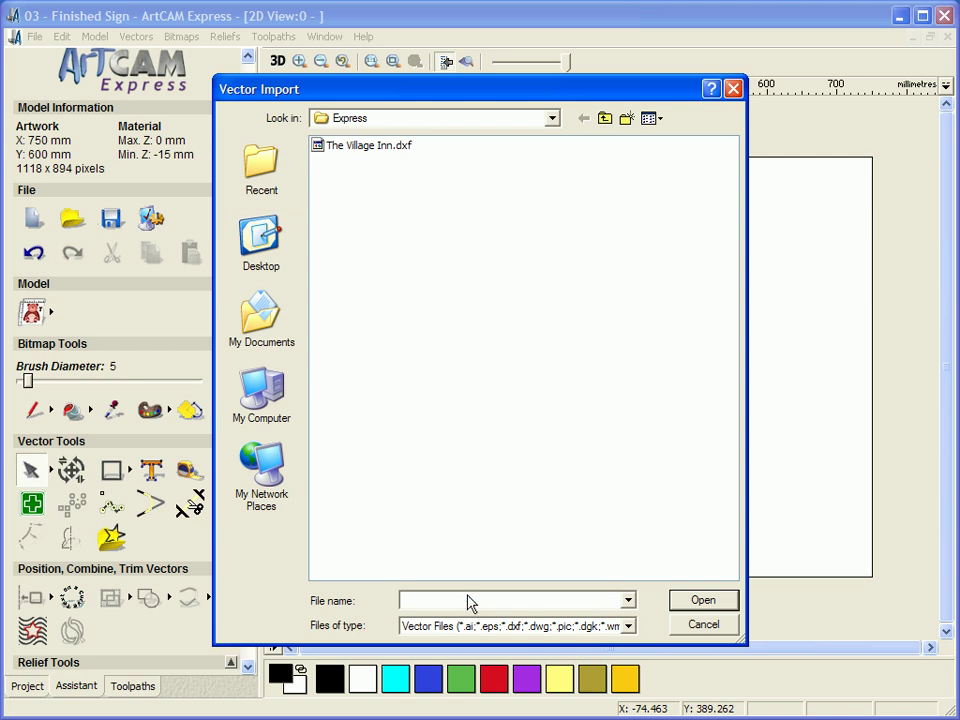
{"action": "left_click_drag", "start_coordinate": [413, 90], "coordinate": [409, 42]}
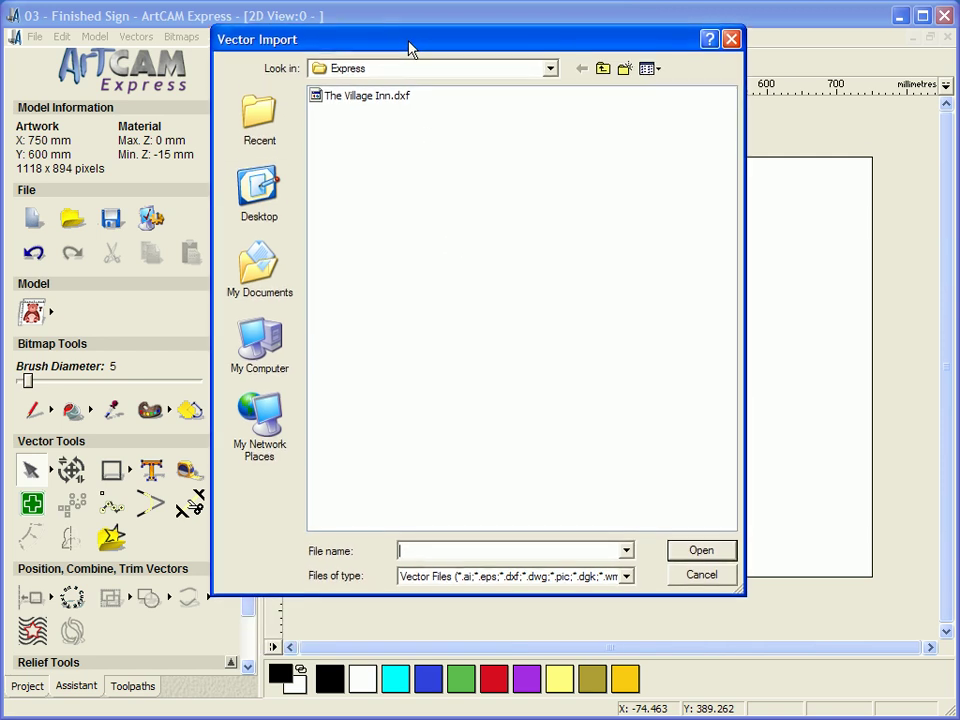
{"action": "left_click", "coordinate": [598, 578]}
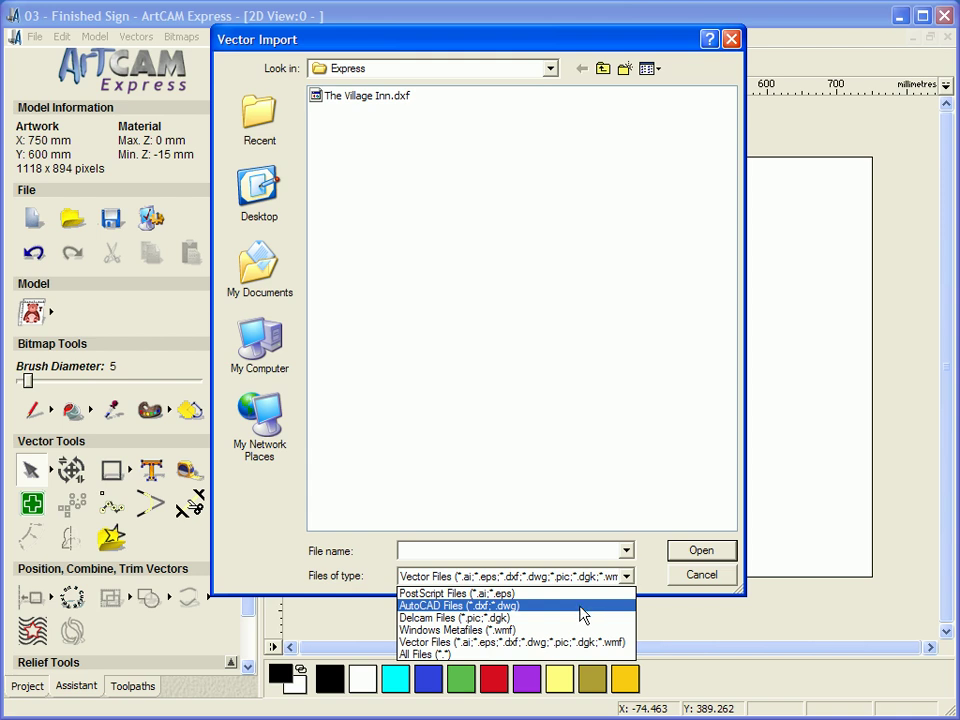
{"action": "left_click", "coordinate": [395, 170]}
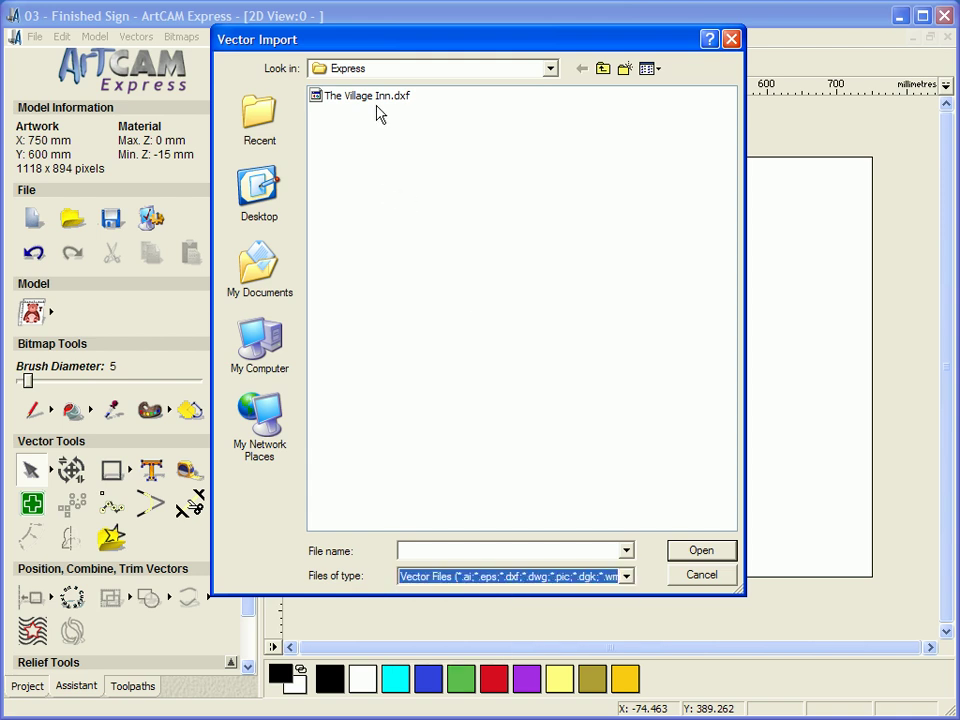
{"action": "left_click", "coordinate": [378, 97]}
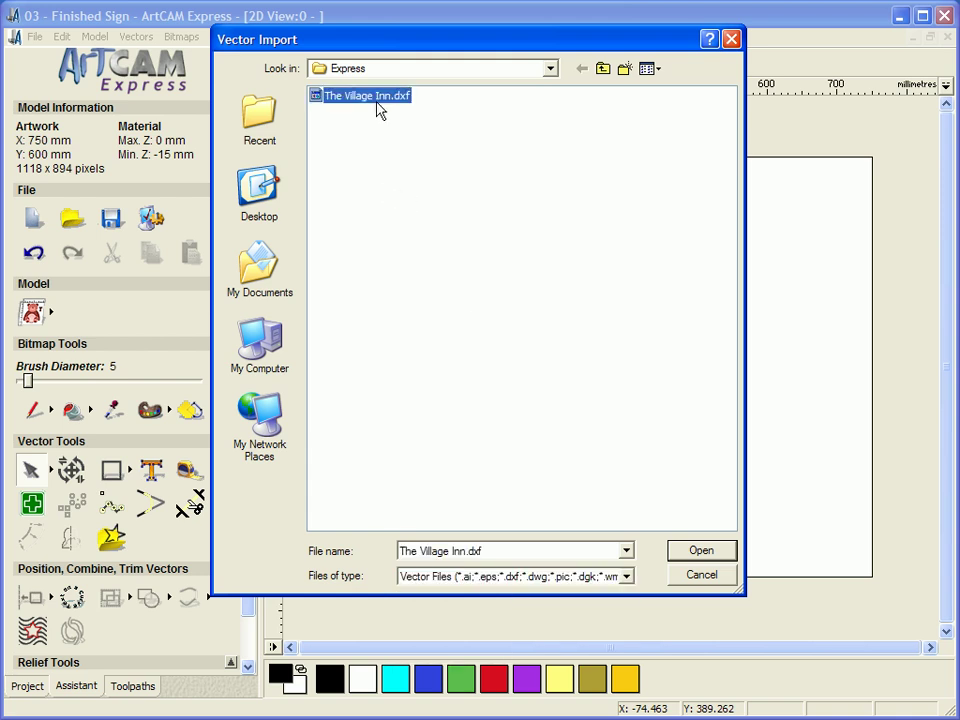
{"action": "left_click", "coordinate": [700, 551]}
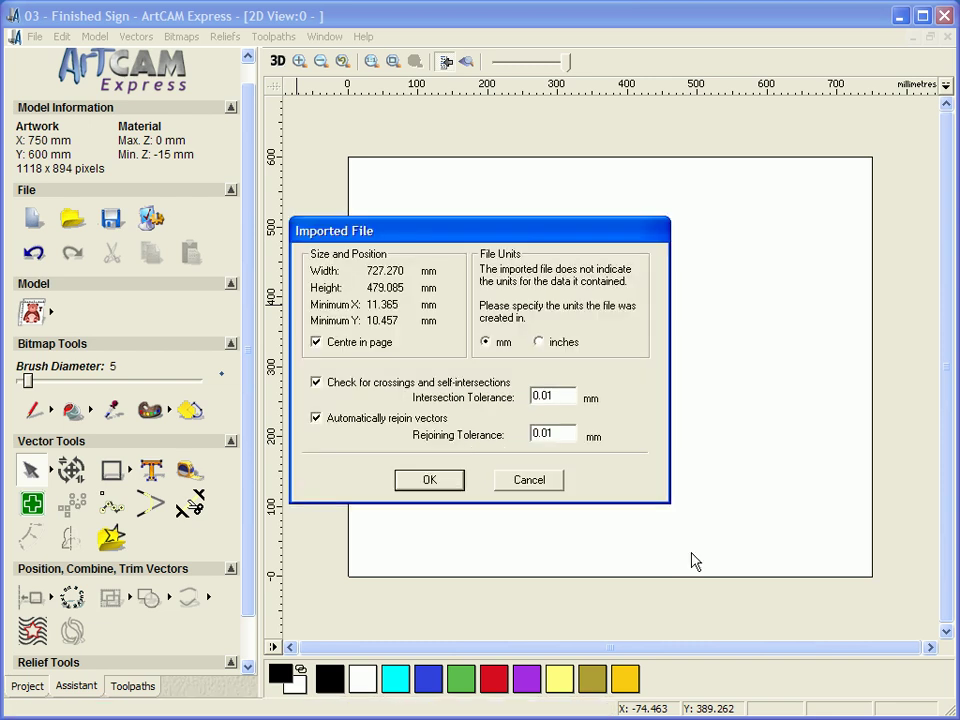
{"action": "left_click", "coordinate": [428, 480]}
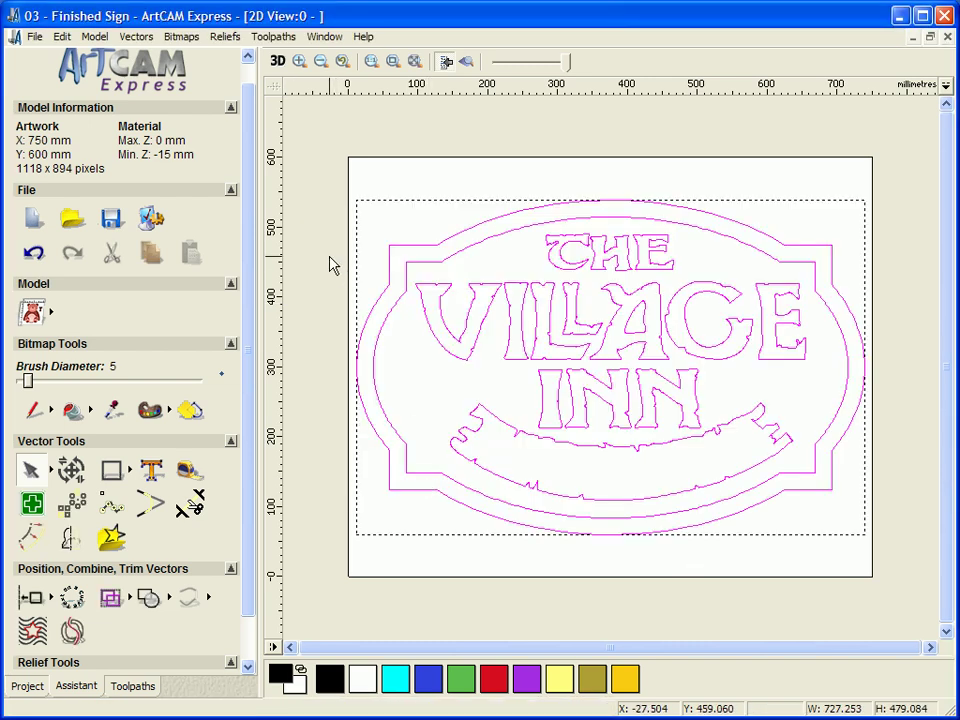
- Group the lettering and banner vectors, leaving out the two border outlines, and clear the selection
{"action": "left_click", "coordinate": [345, 302]}
{"action": "left_click_drag", "start_coordinate": [406, 180], "coordinate": [823, 555]}
{"action": "key", "text": "g"}
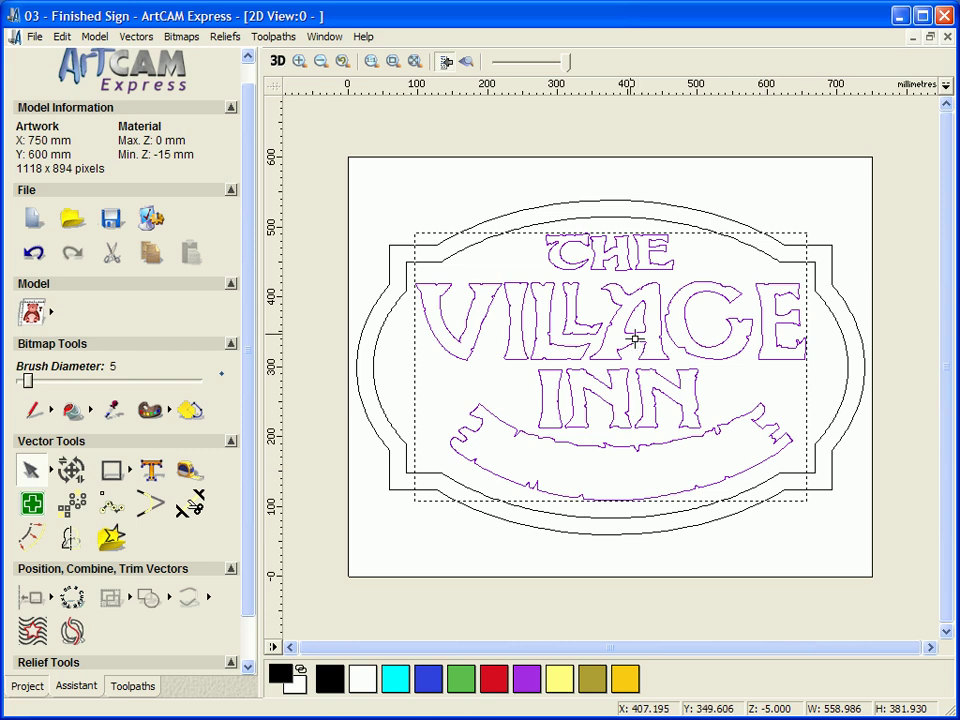
{"action": "left_click", "coordinate": [422, 212]}
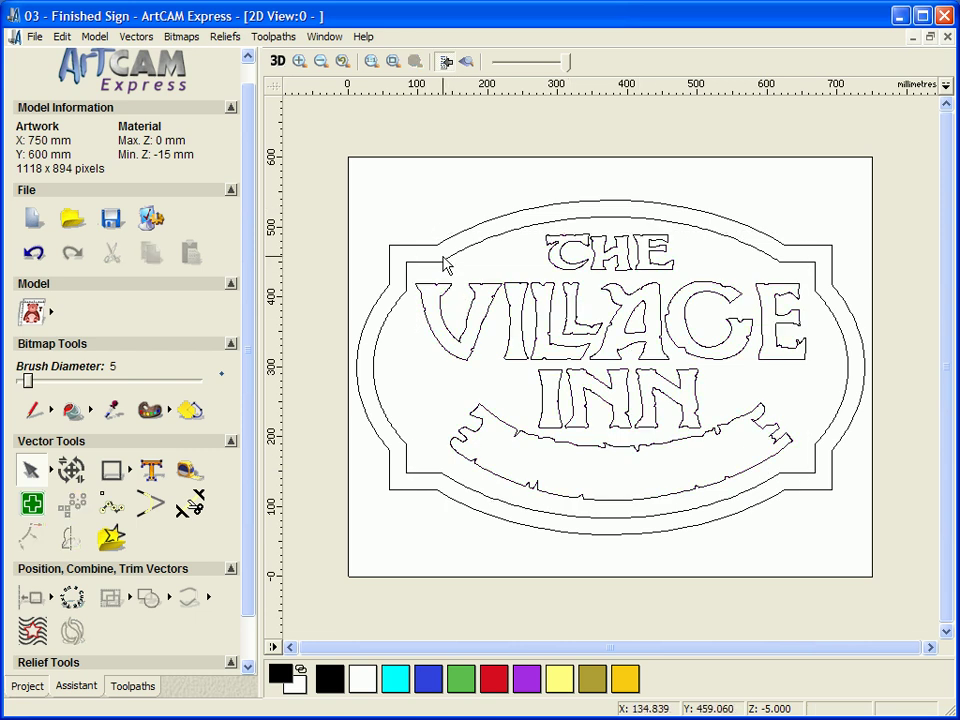
- Check the vector grouping by selecting at the border outlines and the grouped lettering with its banner
{"action": "left_click", "coordinate": [443, 259]}
{"action": "left_click", "coordinate": [438, 243]}
{"action": "left_click", "coordinate": [441, 288]}
{"action": "left_click", "coordinate": [445, 288]}
{"action": "left_click", "coordinate": [407, 369]}
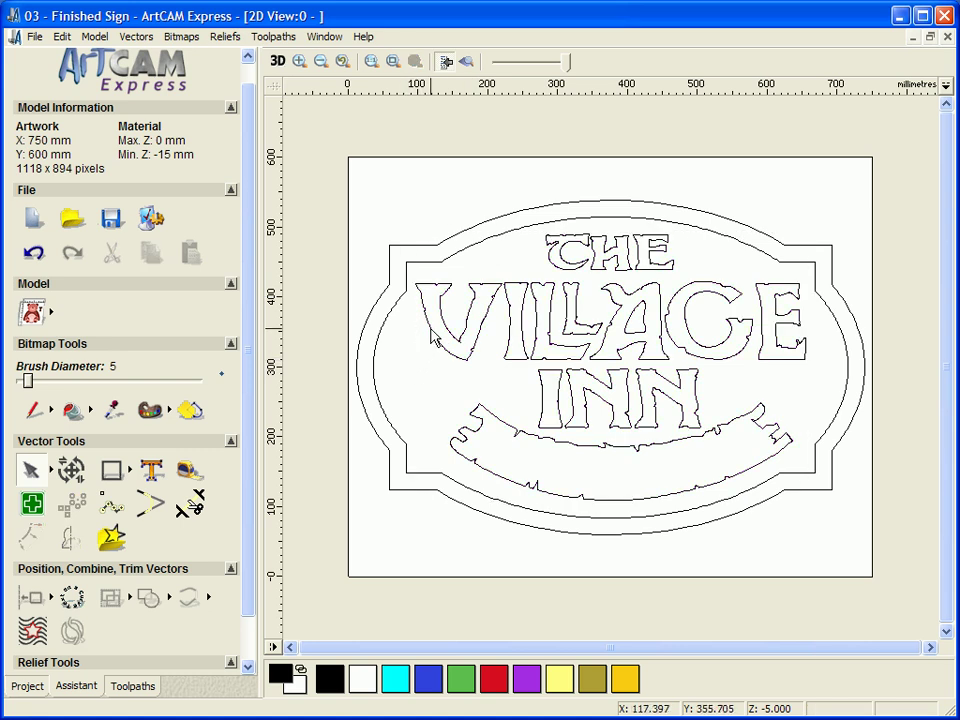
{"action": "left_click", "coordinate": [433, 330]}
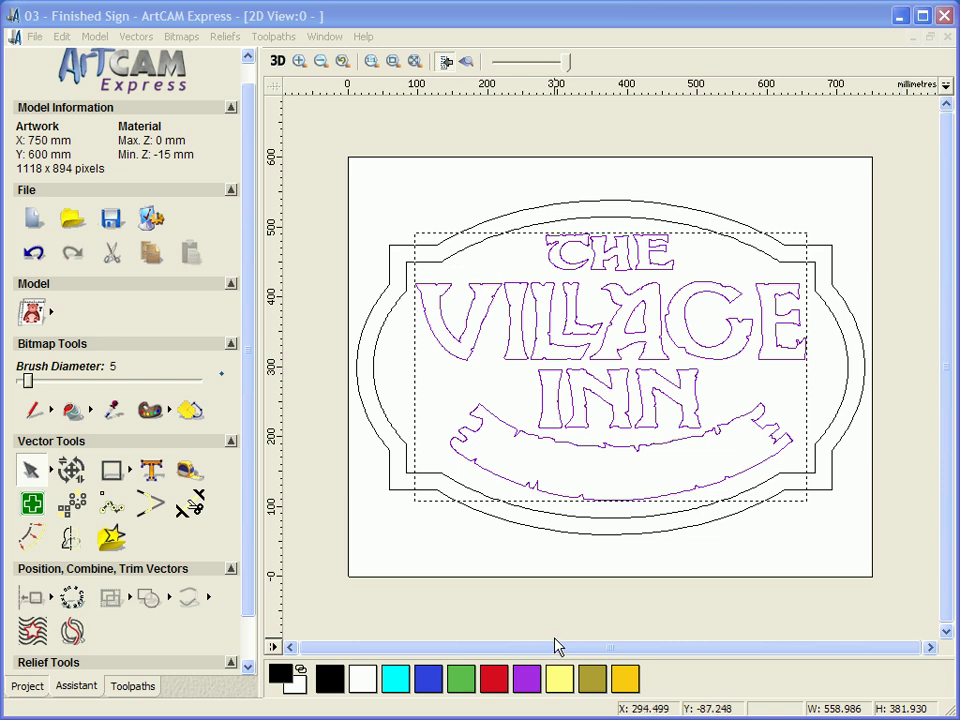
- Browse the Animals and Greenery collections of the relief clipart library
{"action": "left_click_drag", "start_coordinate": [251, 561], "coordinate": [238, 607]}
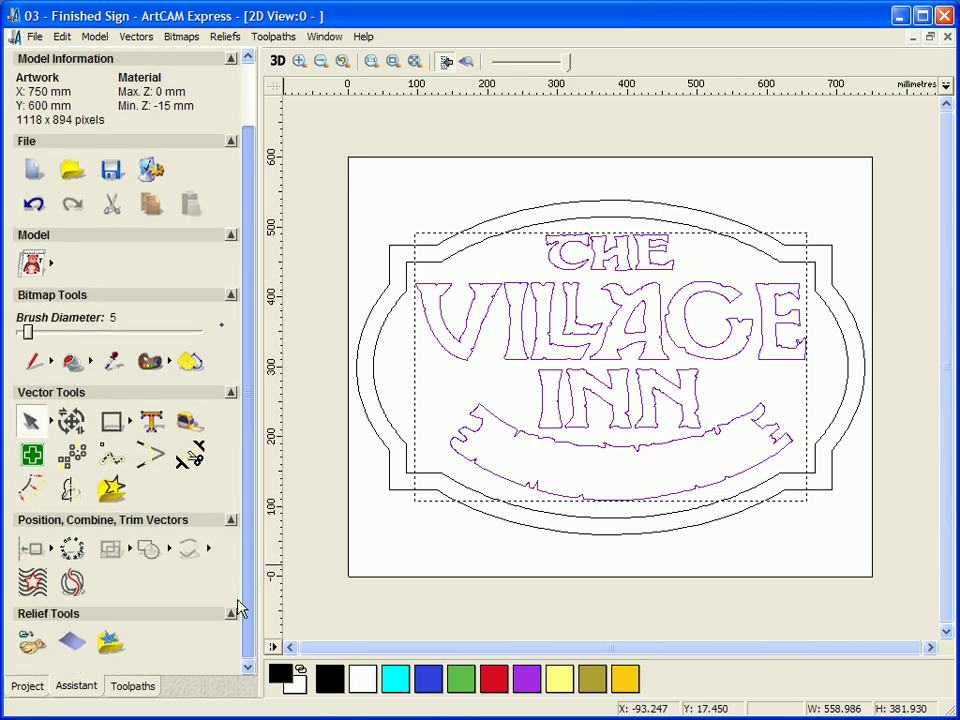
{"action": "left_click", "coordinate": [109, 645]}
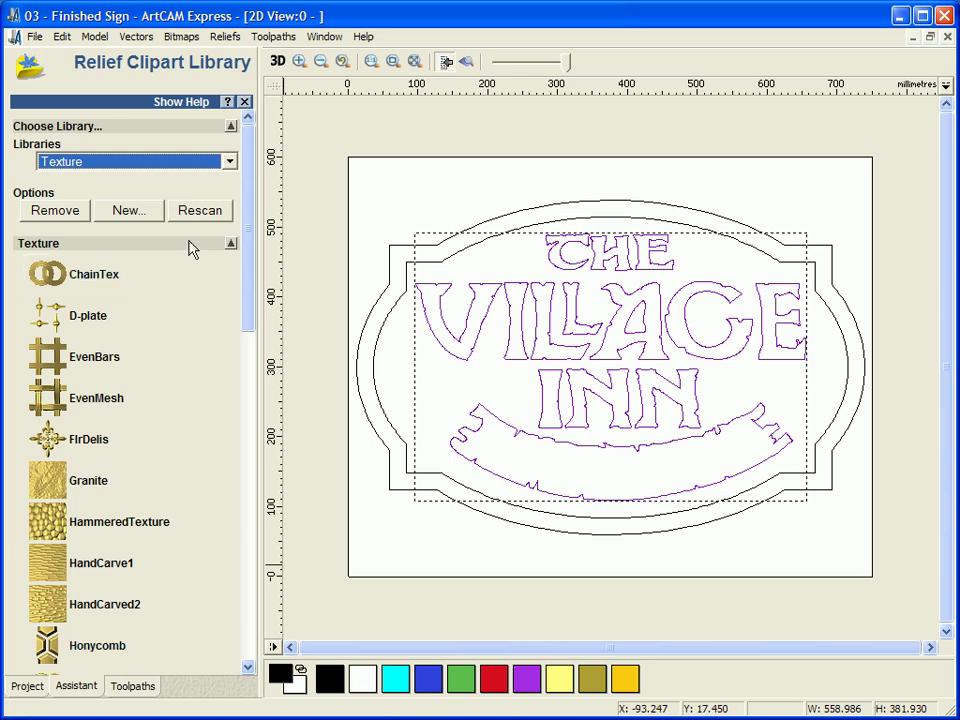
{"action": "left_click", "coordinate": [218, 166]}
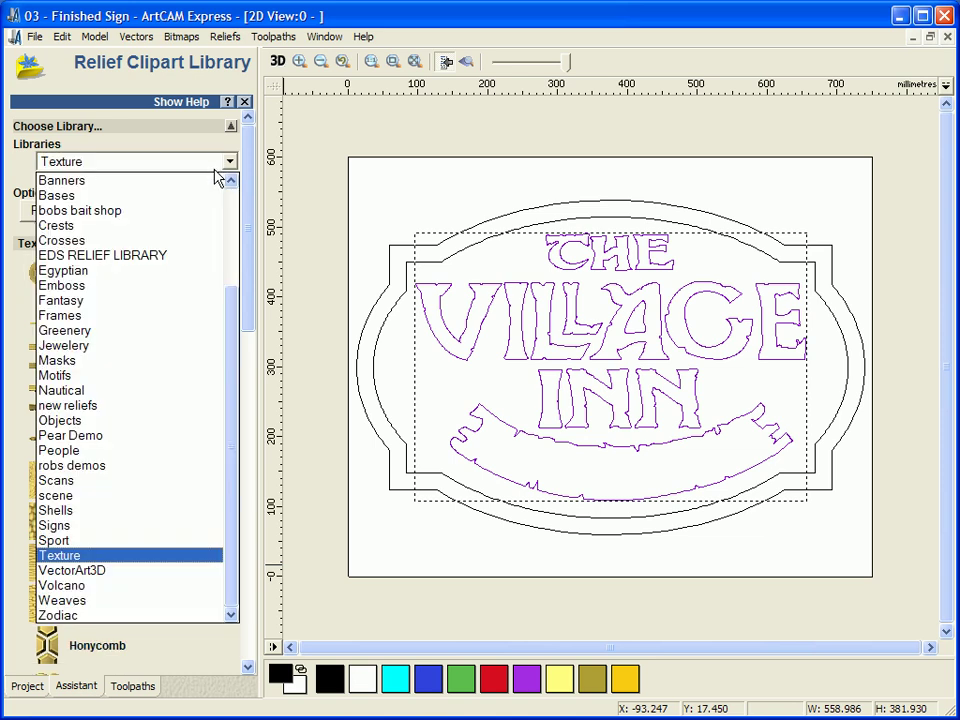
{"action": "left_click_drag", "start_coordinate": [234, 315], "coordinate": [236, 215]}
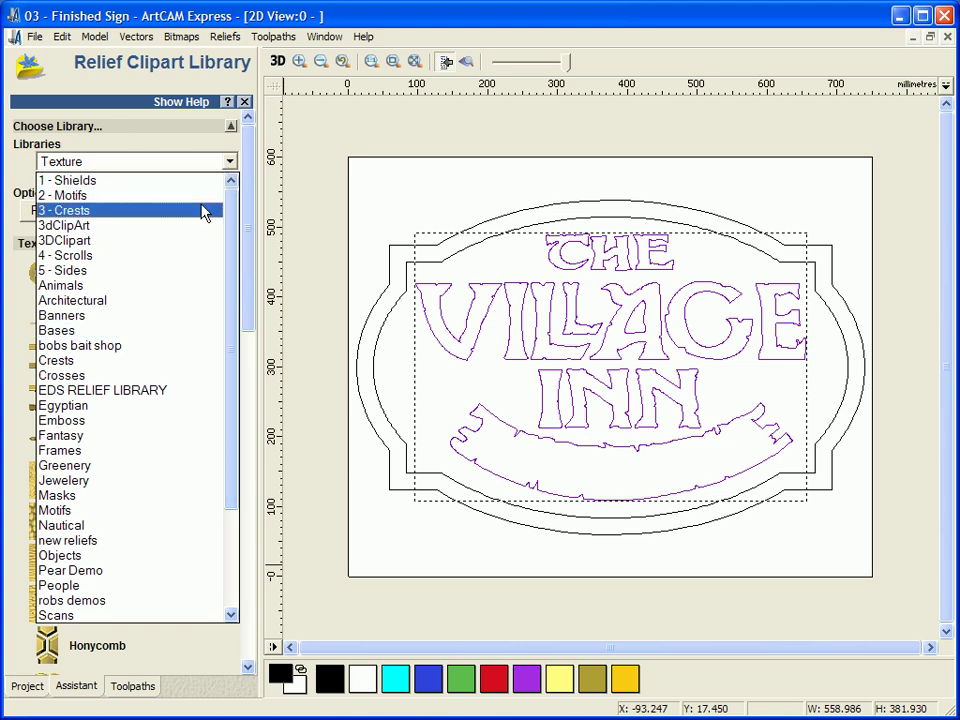
{"action": "left_click", "coordinate": [113, 290]}
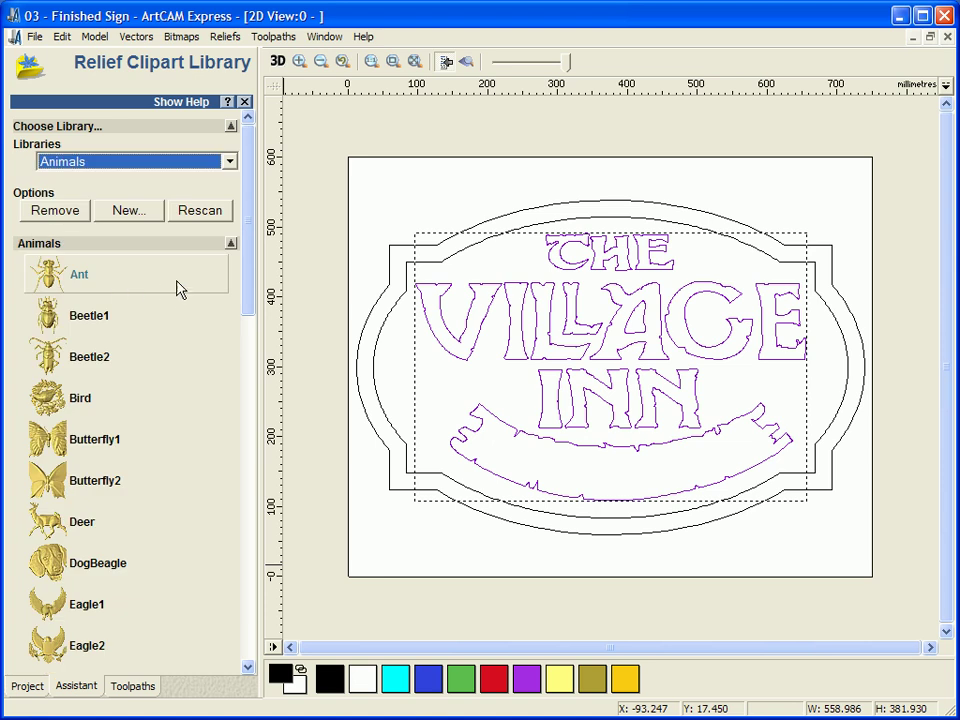
{"action": "left_click_drag", "start_coordinate": [252, 255], "coordinate": [208, 171]}
{"action": "left_click", "coordinate": [197, 161]}
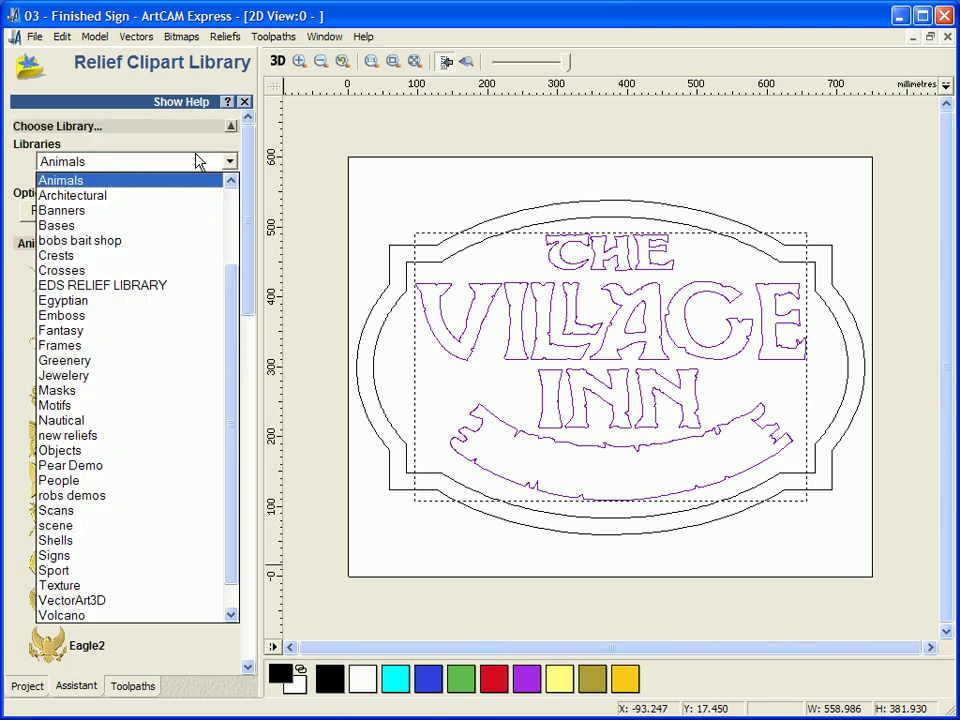
{"action": "left_click", "coordinate": [107, 360]}
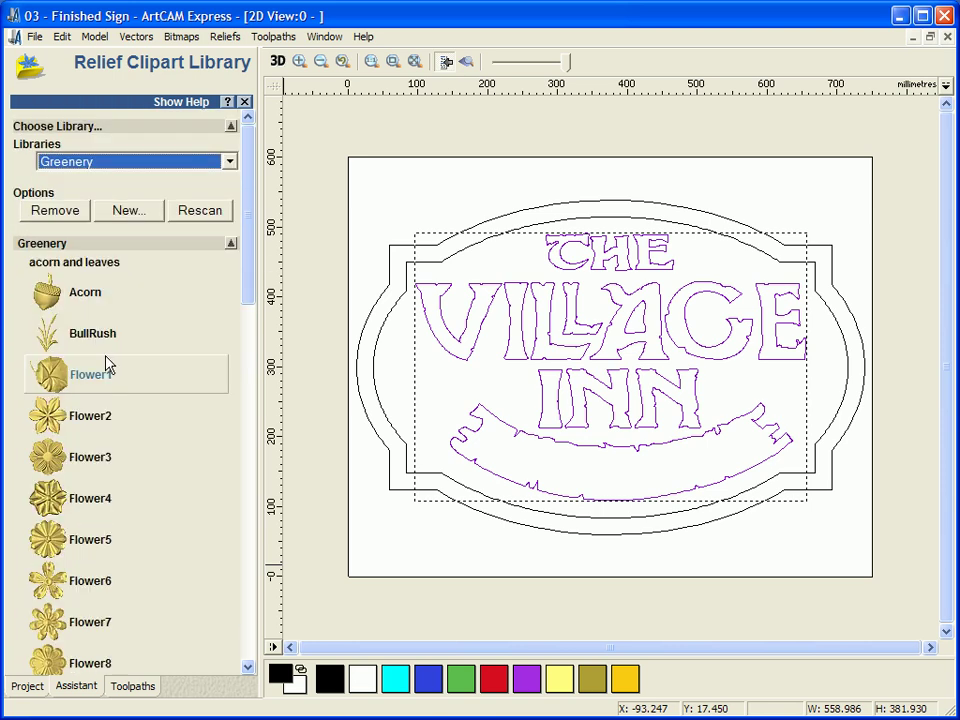
- Insert the Rocks relief from the Texture library and scale it proportionally to about 754 x 603 mm to cover the whole page
{"action": "left_click", "coordinate": [181, 164]}
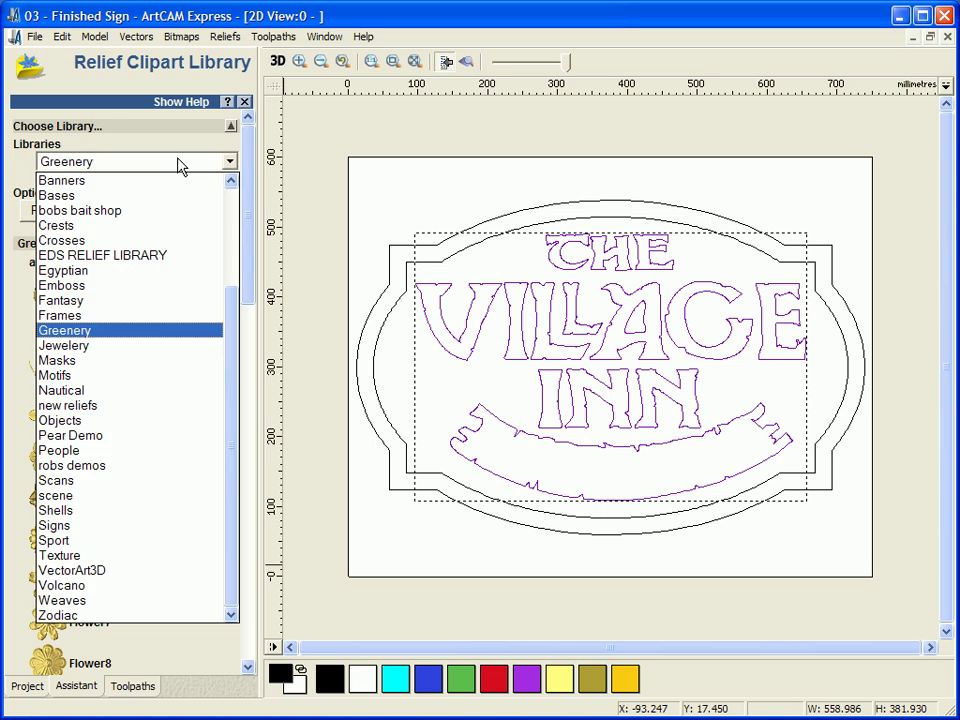
{"action": "left_click", "coordinate": [96, 555]}
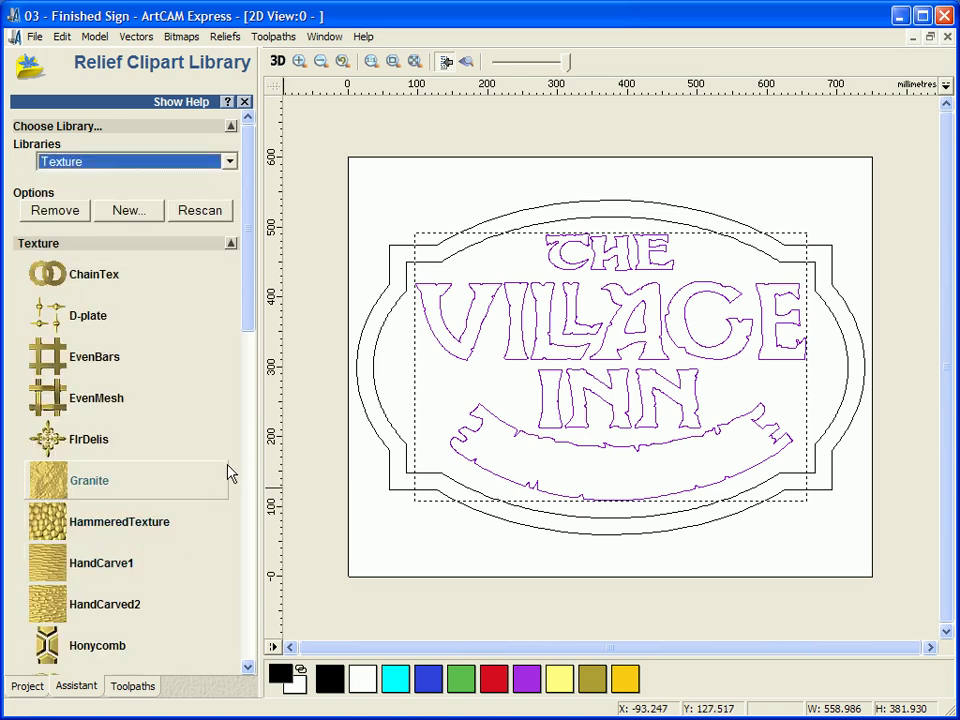
{"action": "left_click_drag", "start_coordinate": [250, 325], "coordinate": [246, 452]}
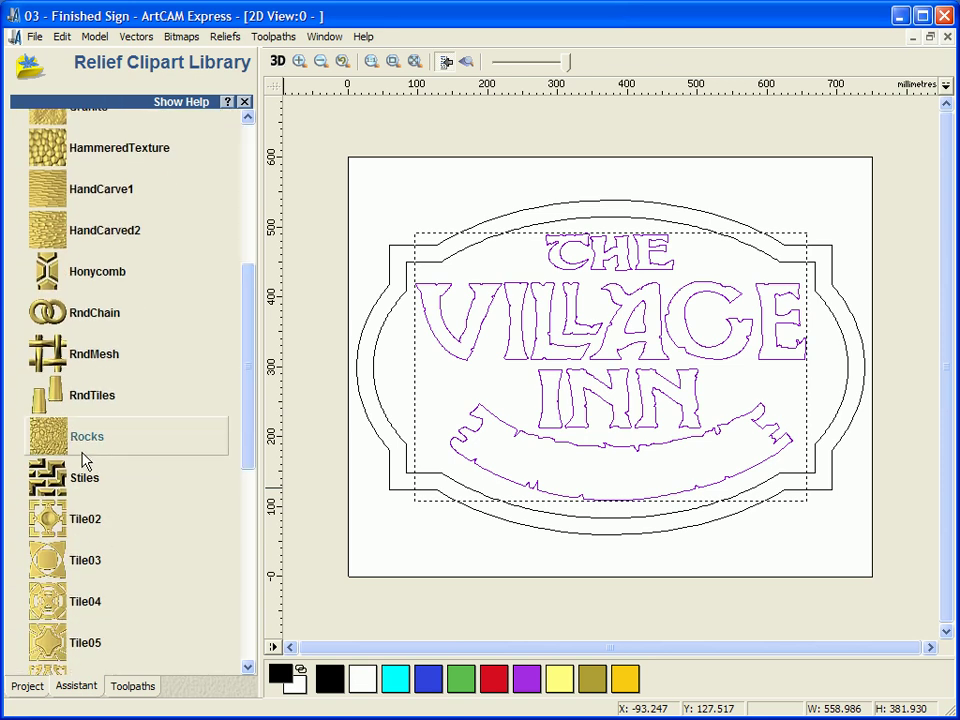
{"action": "left_click_drag", "start_coordinate": [86, 445], "coordinate": [403, 510]}
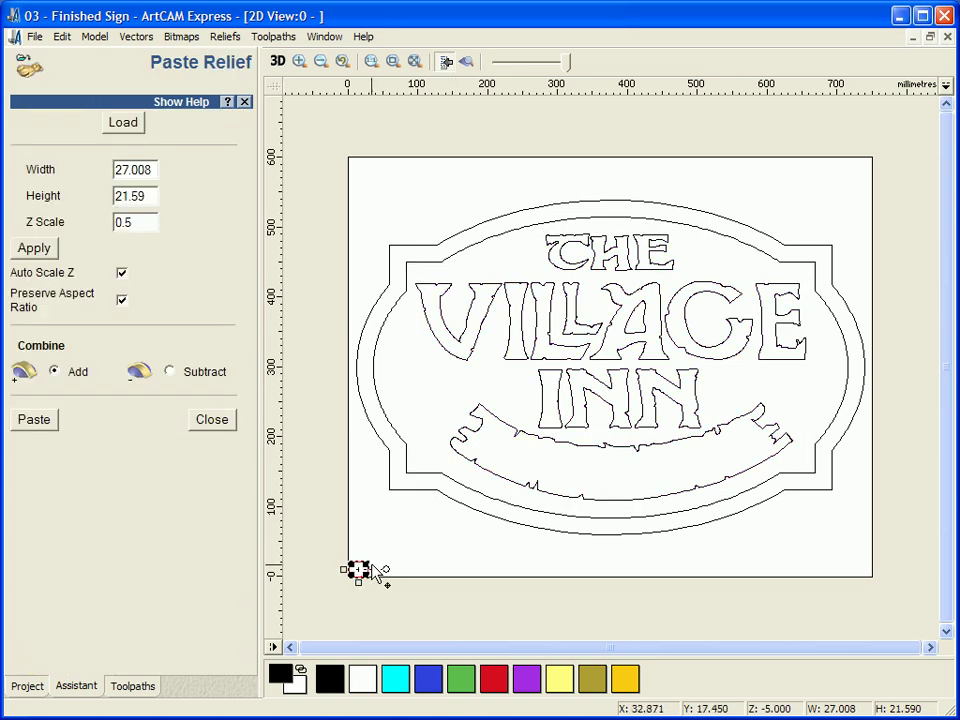
{"action": "left_click_drag", "start_coordinate": [369, 562], "coordinate": [854, 156]}
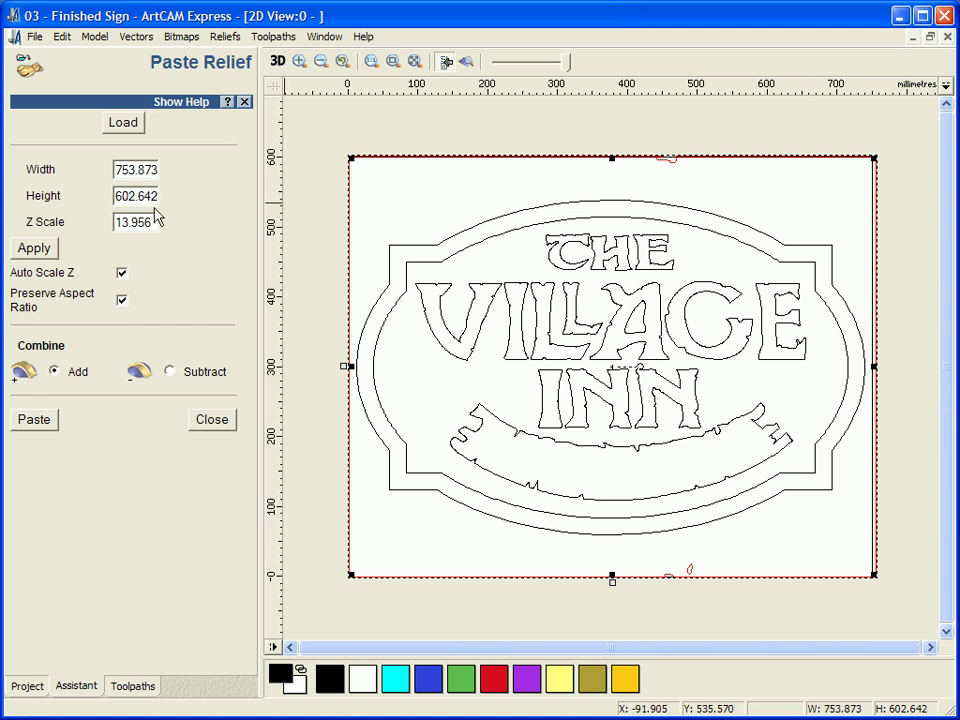
- Set the Rocks relief's Z scale to 5 mm and paste it onto the model in Add mode
{"action": "left_click_drag", "start_coordinate": [150, 222], "coordinate": [104, 231]}
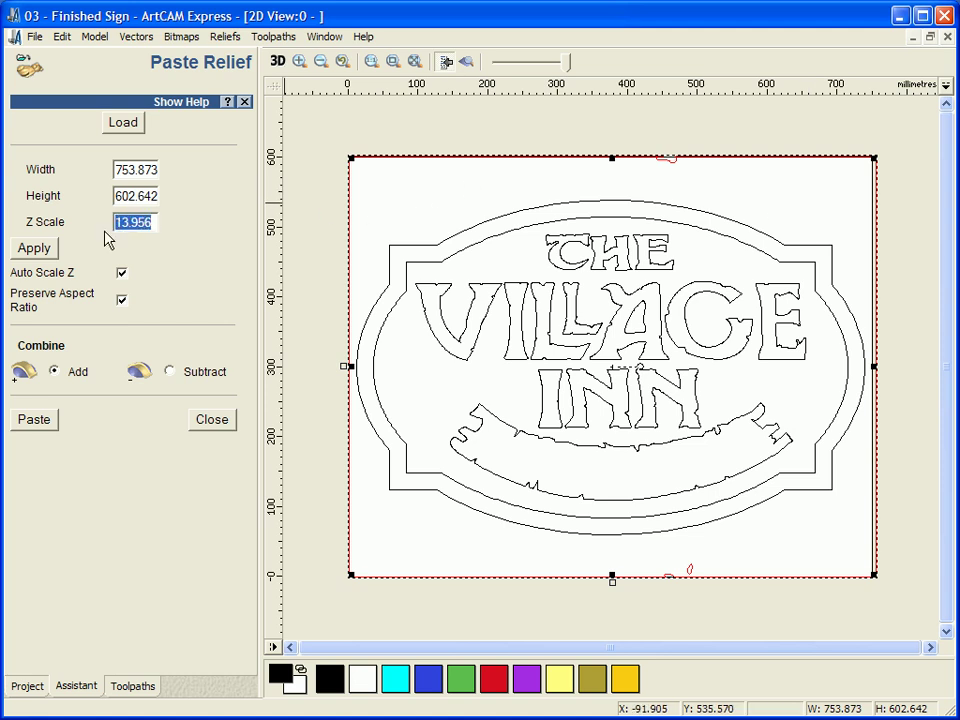
{"action": "type", "text": "5"}
{"action": "left_click", "coordinate": [52, 248]}
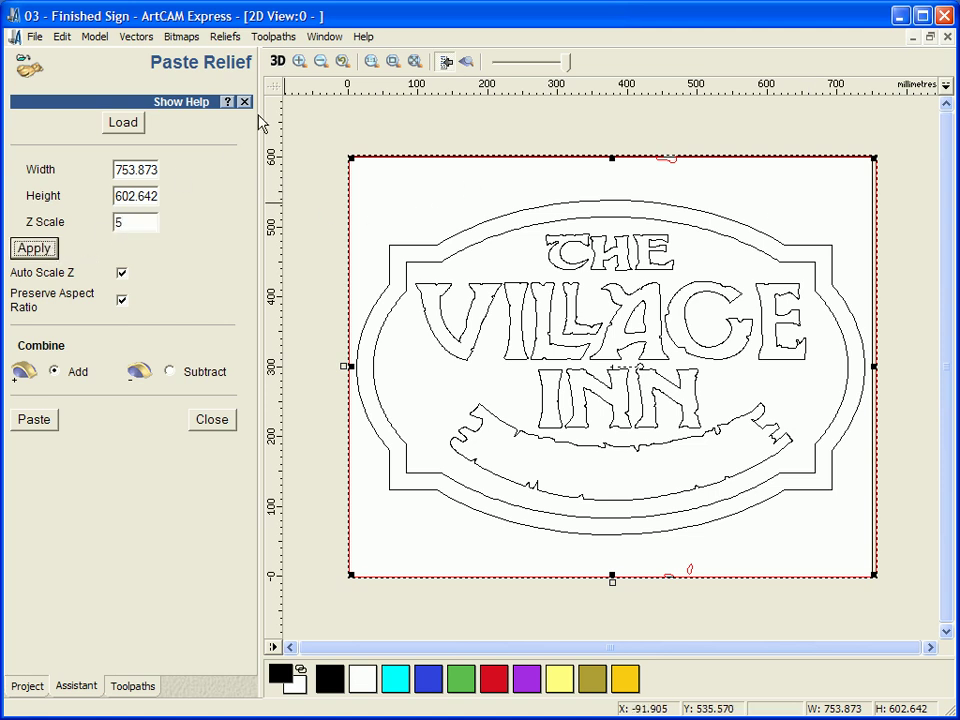
{"action": "left_click", "coordinate": [277, 62]}
{"action": "left_click_drag", "start_coordinate": [538, 591], "coordinate": [671, 386]}
{"action": "left_click", "coordinate": [30, 427]}
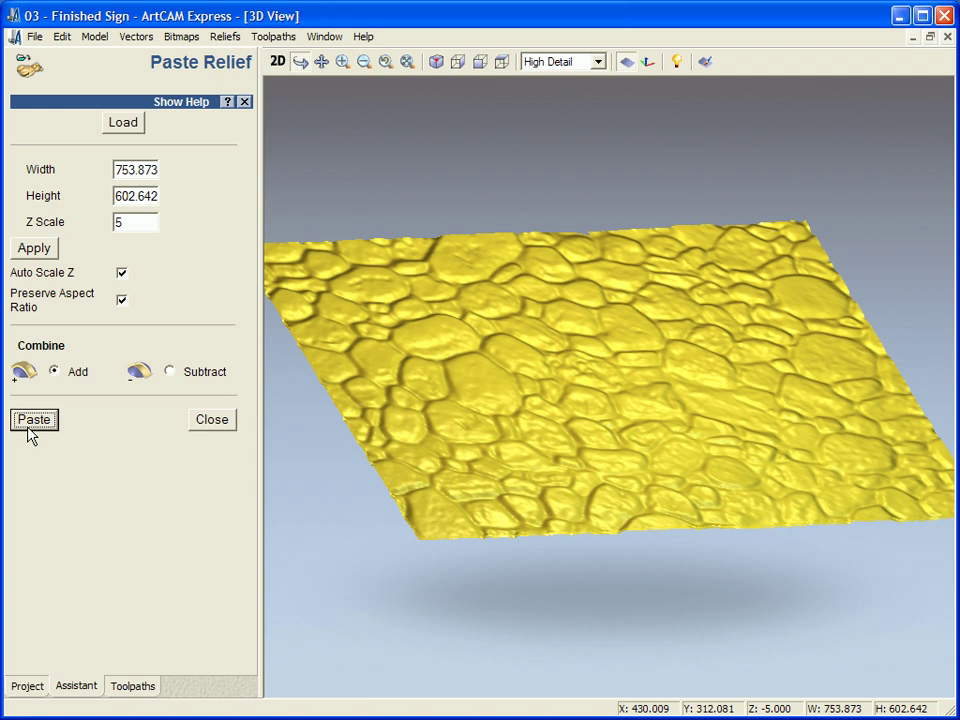
{"action": "left_click_drag", "start_coordinate": [375, 388], "coordinate": [279, 438]}
{"action": "left_click", "coordinate": [213, 424]}
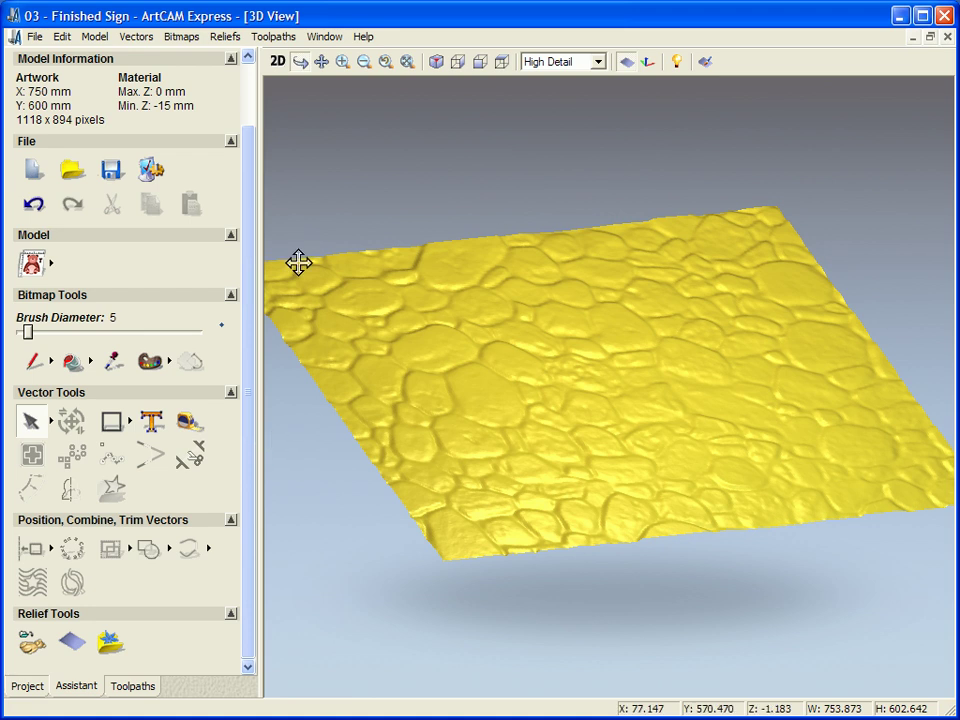
- Offset the grouped lettering and banner together with the inner border 5 mm inwards with radiused corners, keeping the original vectors
{"action": "left_click", "coordinate": [279, 63]}
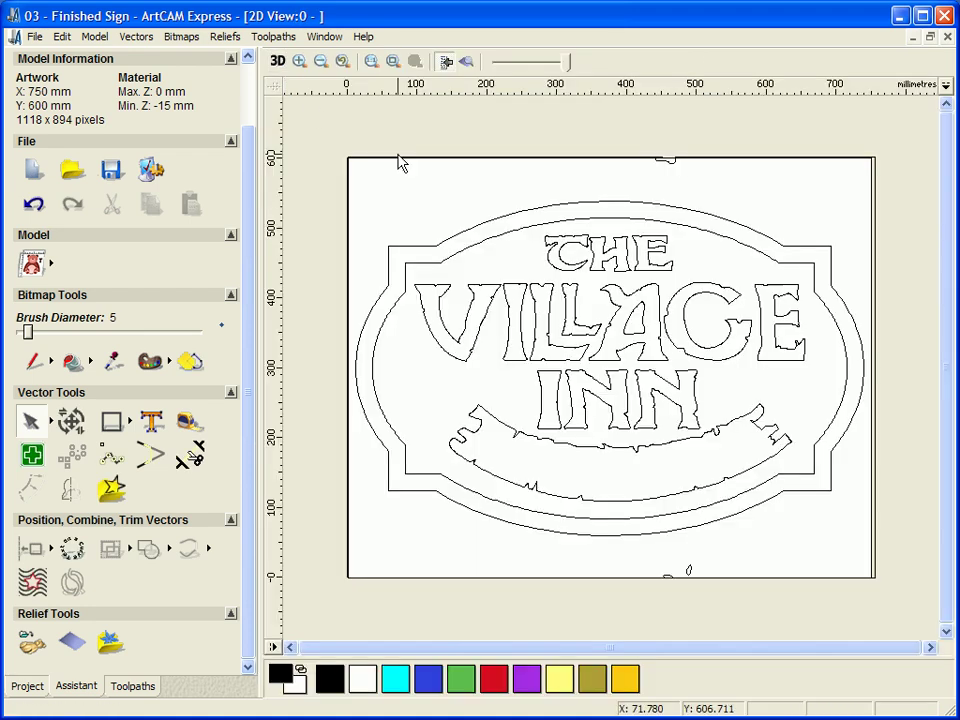
{"action": "left_click", "coordinate": [733, 296]}
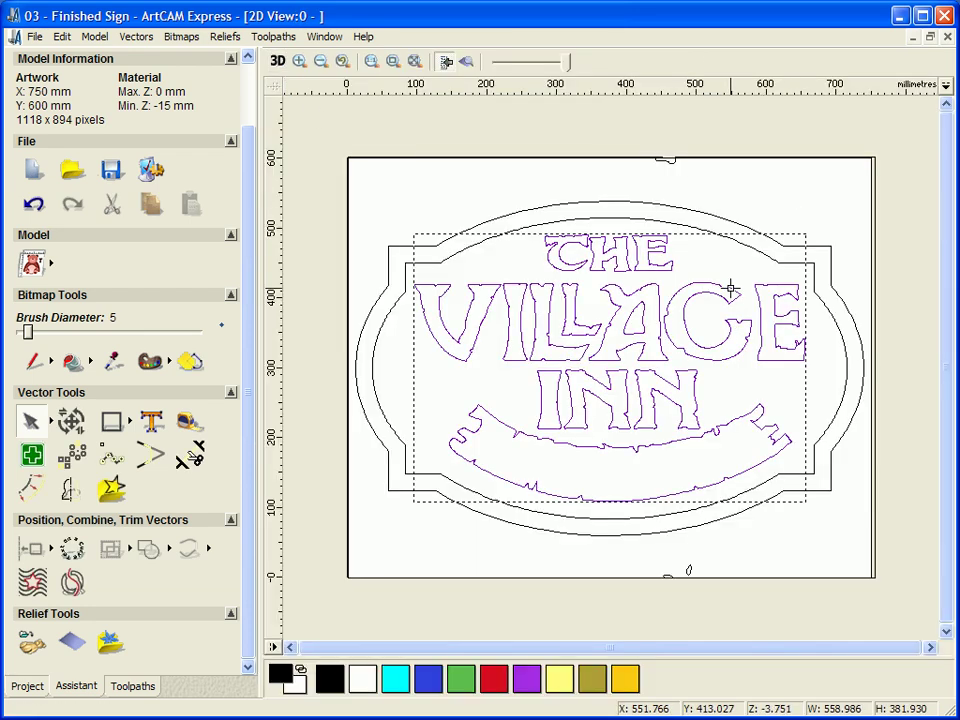
{"action": "left_click", "coordinate": [736, 248], "text": "shift"}
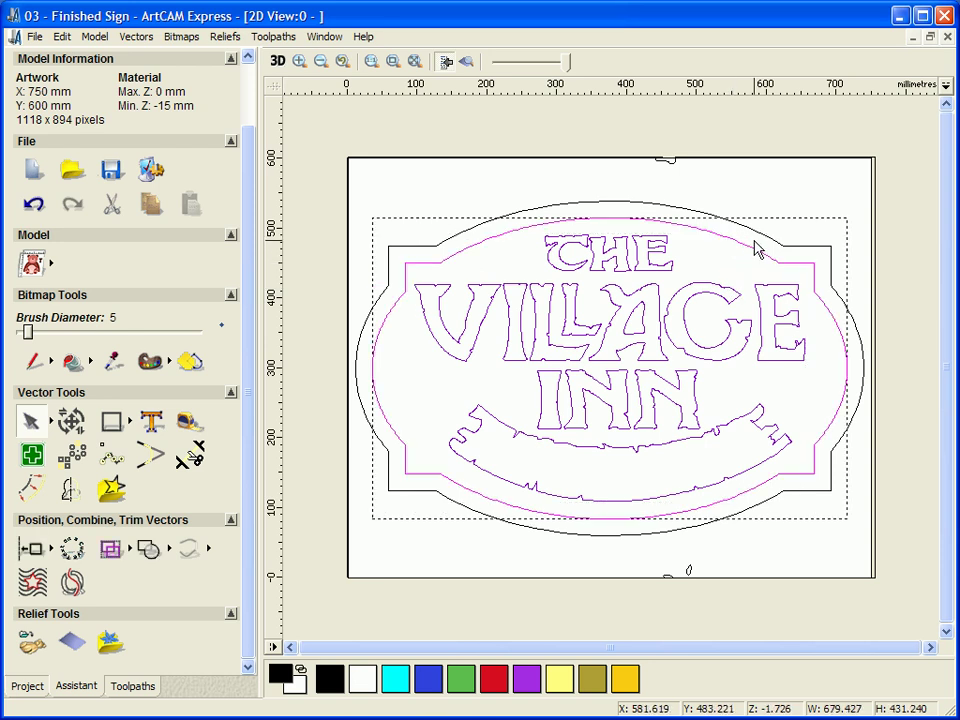
{"action": "left_click", "coordinate": [38, 489]}
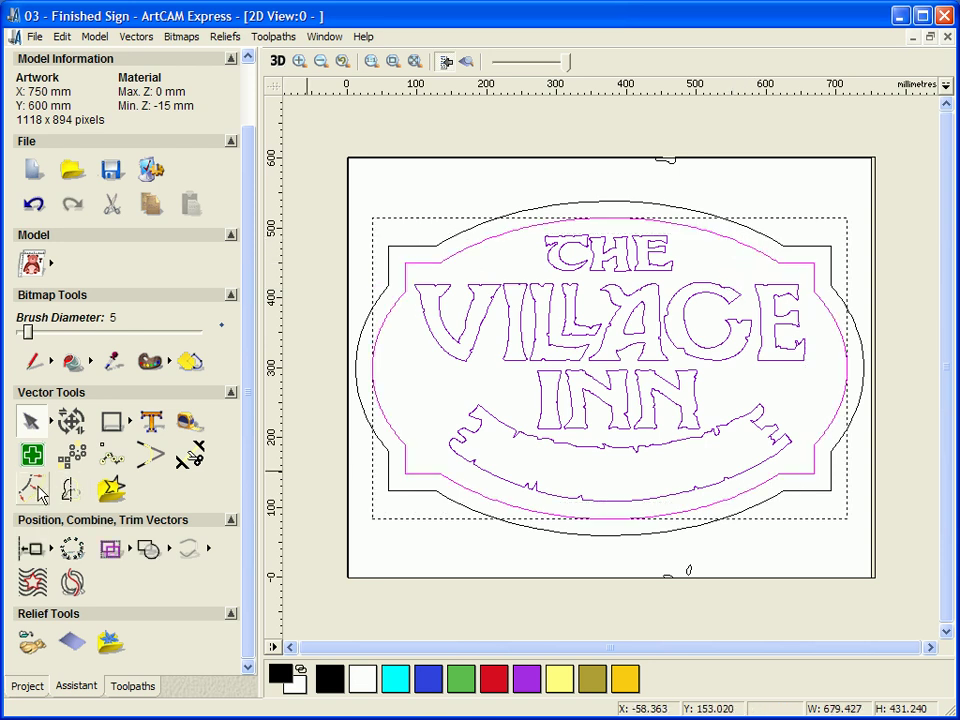
{"action": "left_click", "coordinate": [118, 549]}
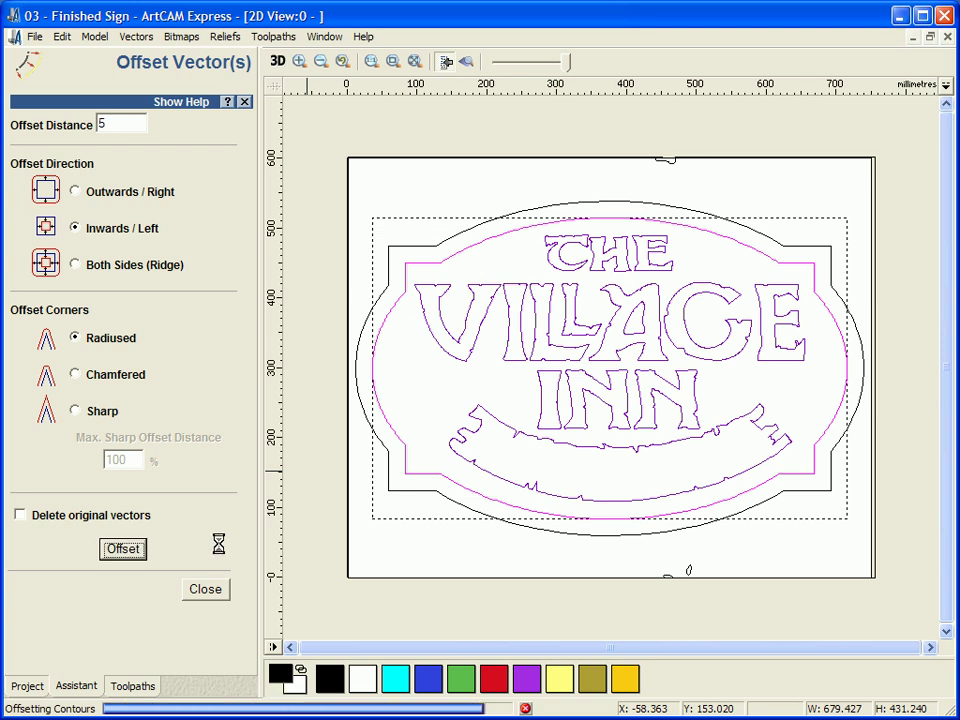
{"action": "right_click", "coordinate": [377, 357]}
{"action": "left_click", "coordinate": [424, 481]}
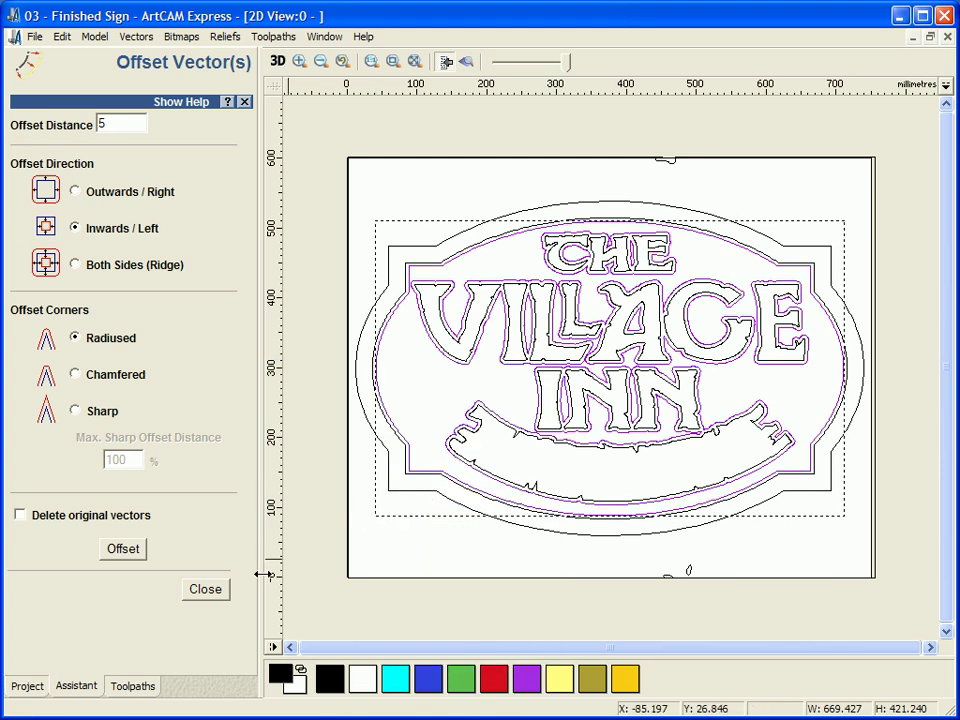
{"action": "left_click", "coordinate": [200, 588]}
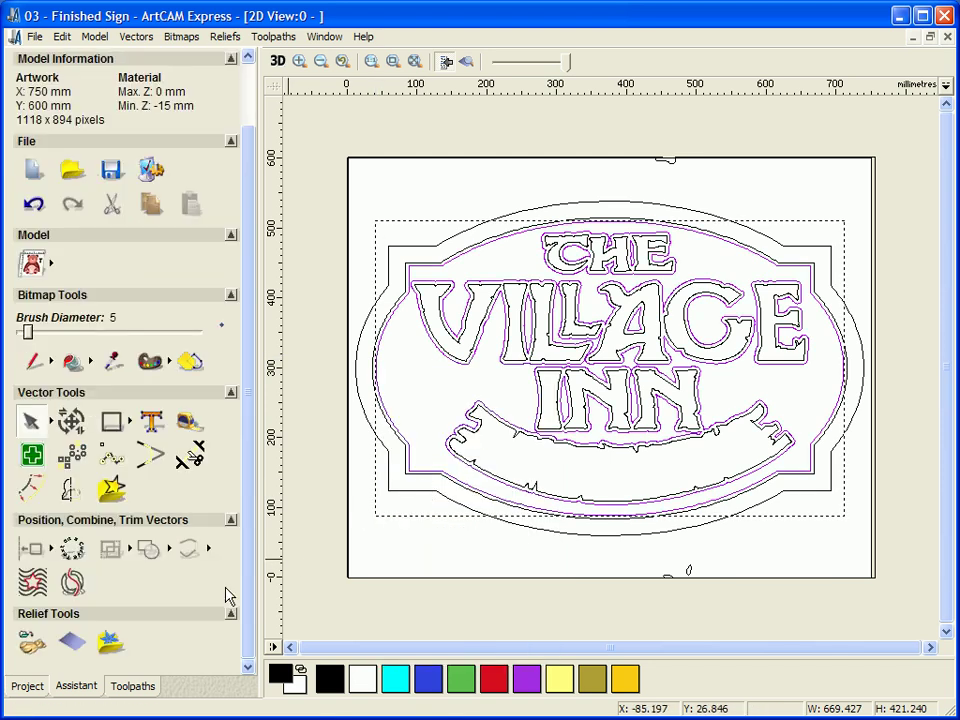
- Offset the newly created offset vectors another 5 mm inwards with radiused corners and clear the selection
{"action": "left_click", "coordinate": [31, 488]}
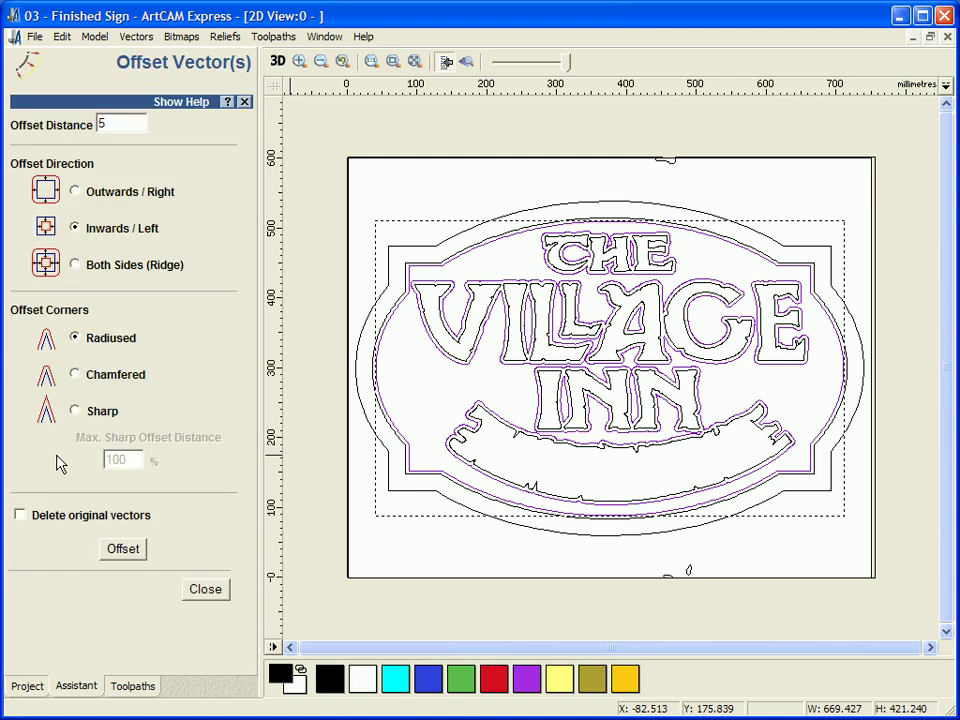
{"action": "left_click", "coordinate": [124, 549]}
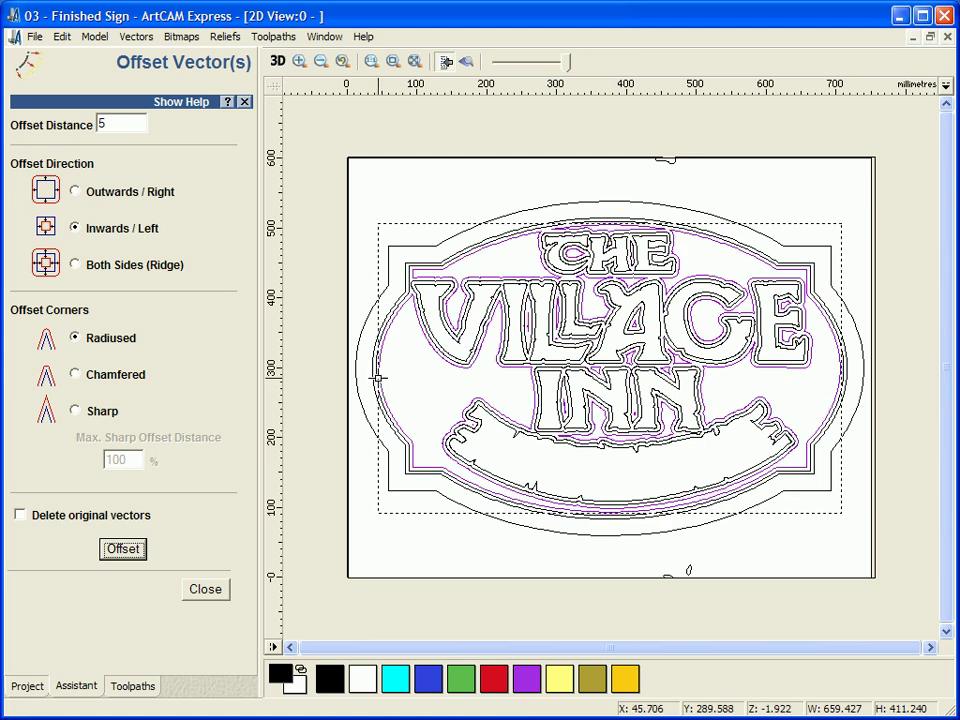
{"action": "left_click", "coordinate": [206, 589]}
{"action": "left_click", "coordinate": [308, 509]}
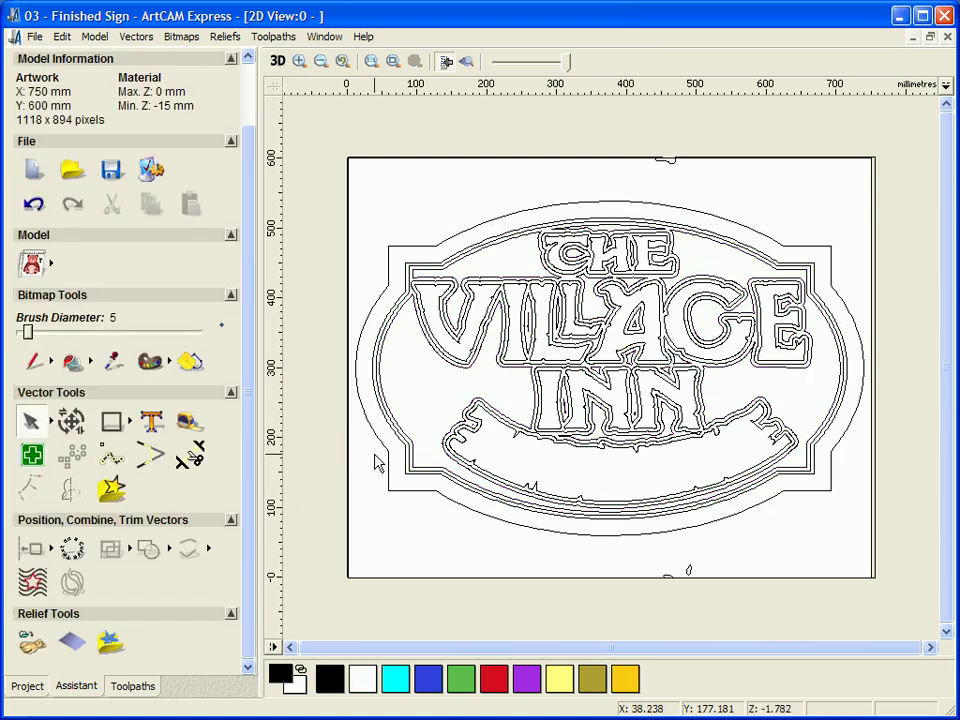
- Select the first set of offset vectors around the lettering and inner border, and show the rock relief in 3D for toolpath creation
{"action": "scroll", "coordinate": [385, 455], "scroll_direction": "up", "scroll_amount": 2}
{"action": "left_click", "coordinate": [420, 410]}
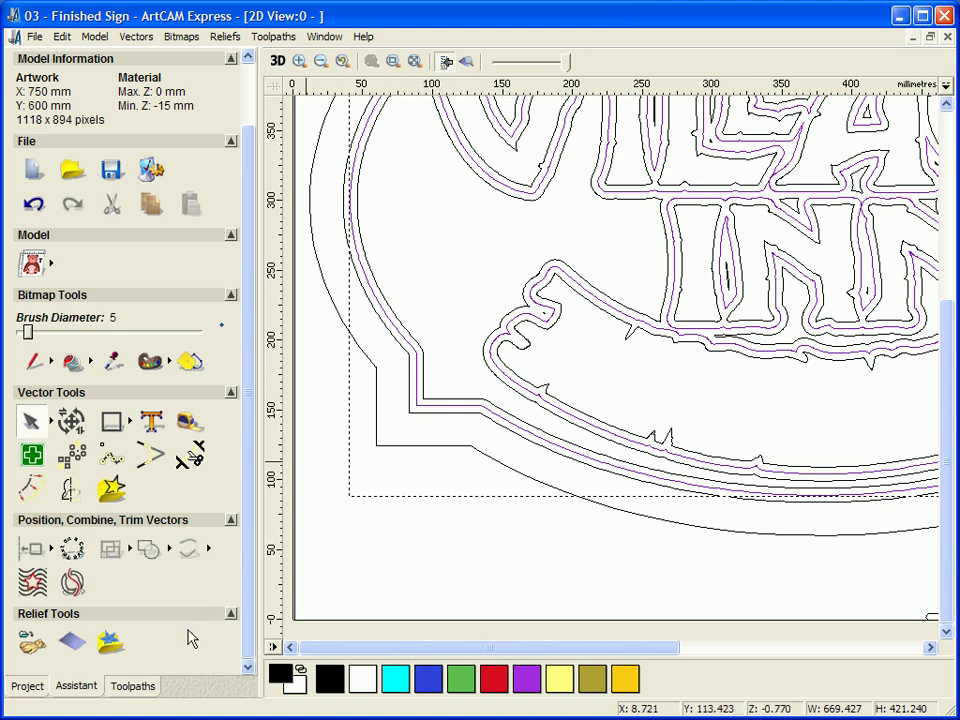
{"action": "left_click", "coordinate": [133, 686]}
{"action": "key", "text": "F3"}
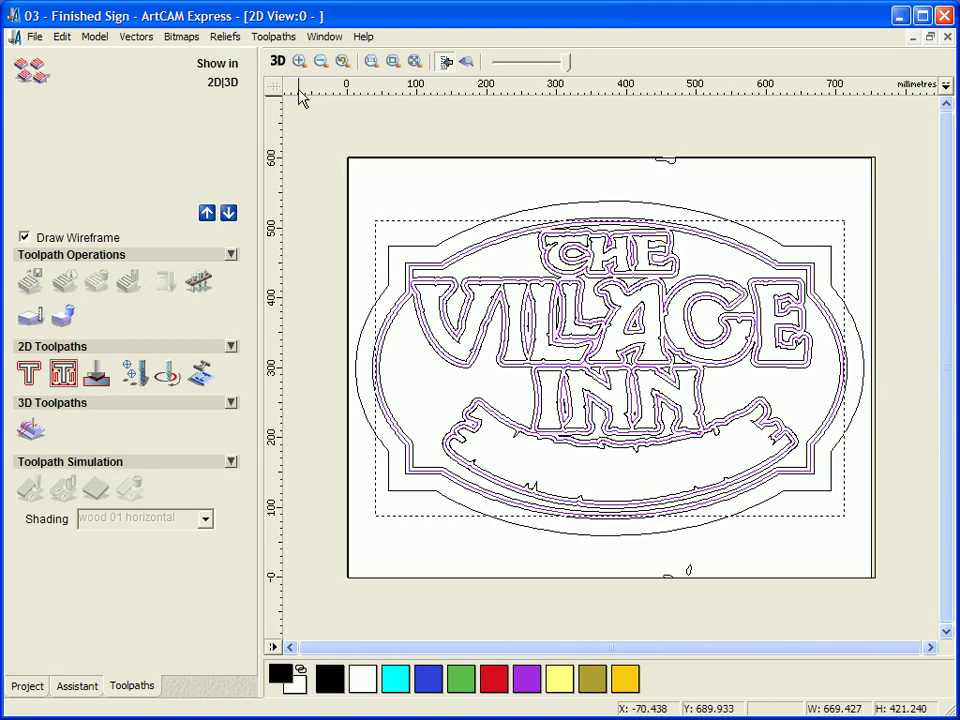
{"action": "left_click", "coordinate": [276, 61]}
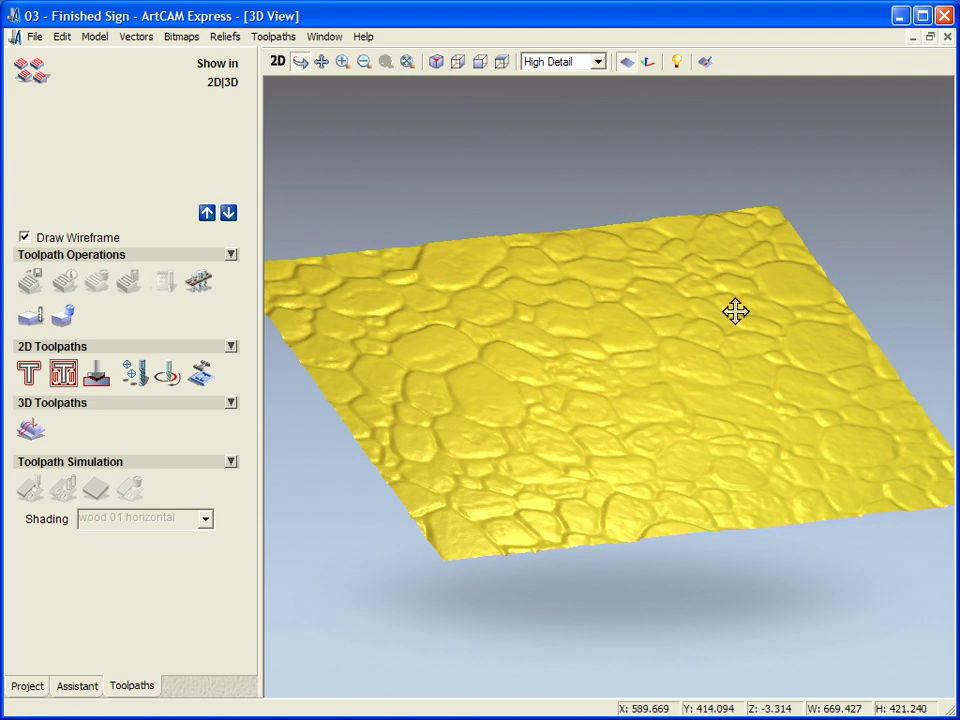
{"action": "left_click_drag", "start_coordinate": [587, 319], "coordinate": [484, 379]}
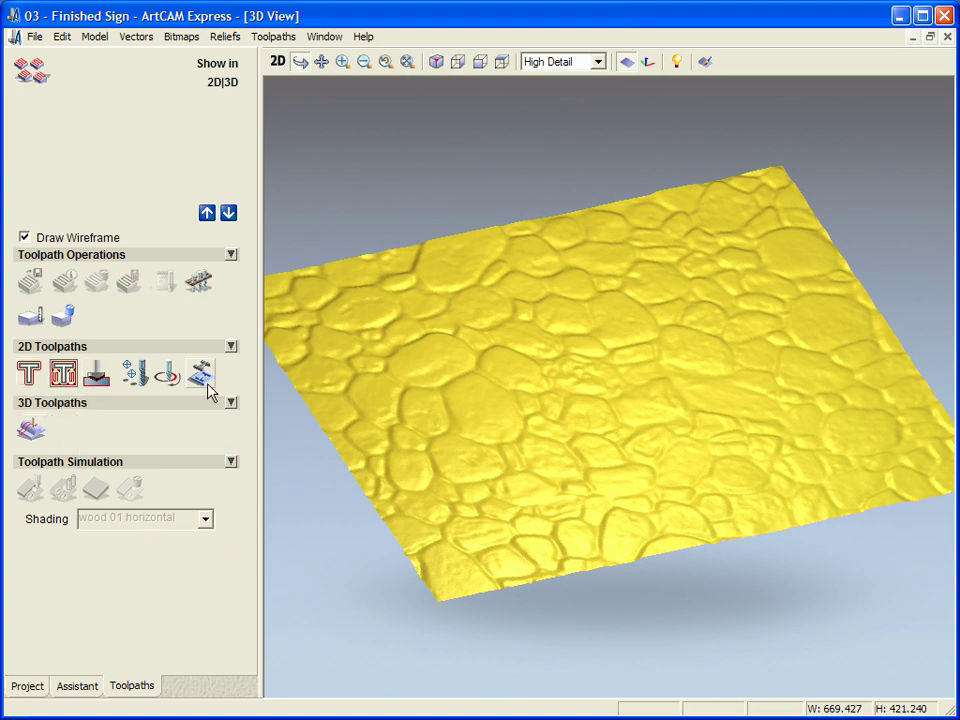
- Start a Machine Relief toolpath, accept the 15 mm material setup, and limit the machining area to the selected vectors
{"action": "left_click", "coordinate": [31, 432]}
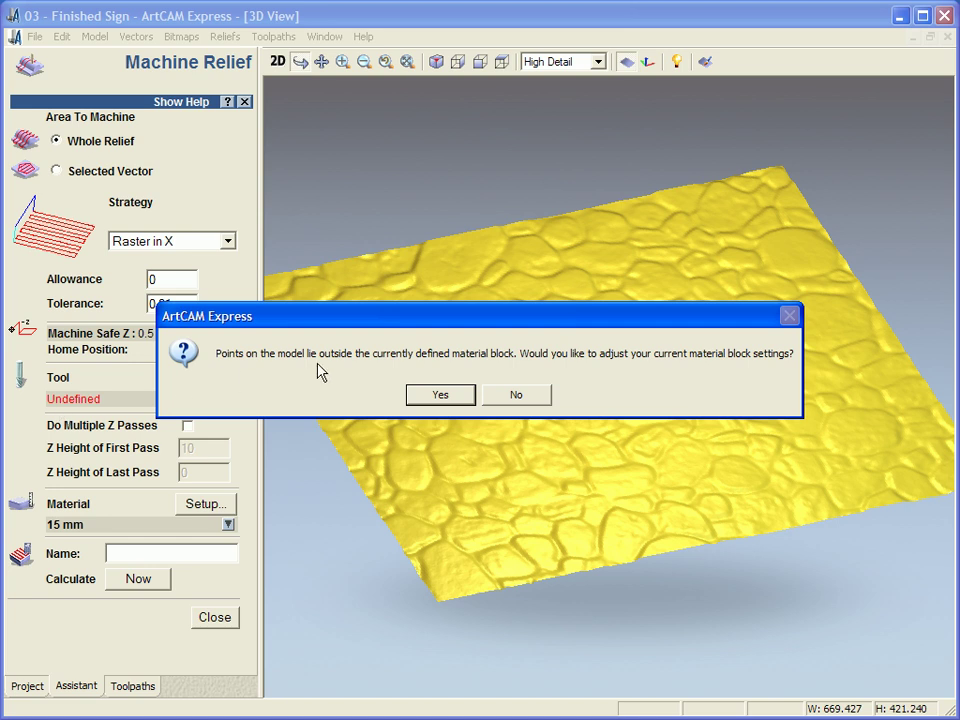
{"action": "left_click", "coordinate": [439, 395]}
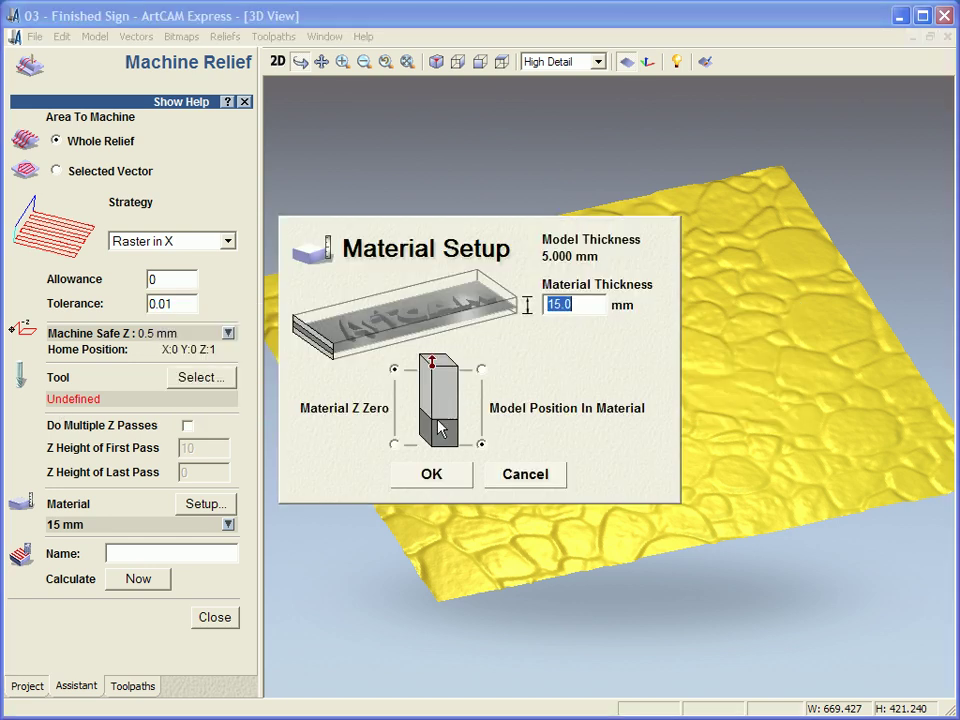
{"action": "left_click", "coordinate": [423, 482]}
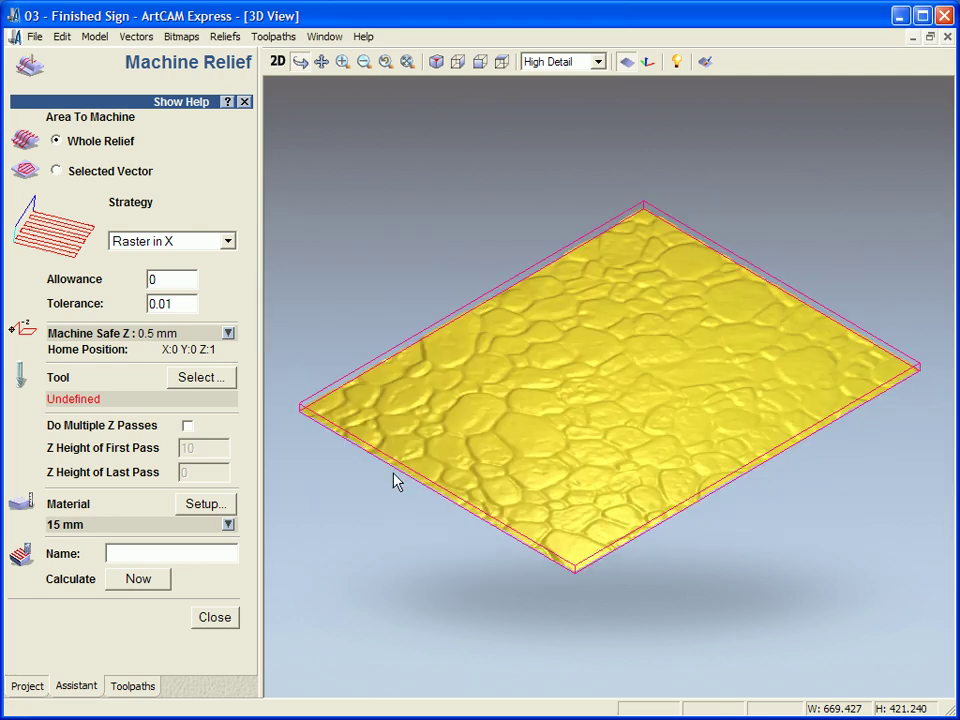
{"action": "left_click", "coordinate": [57, 172]}
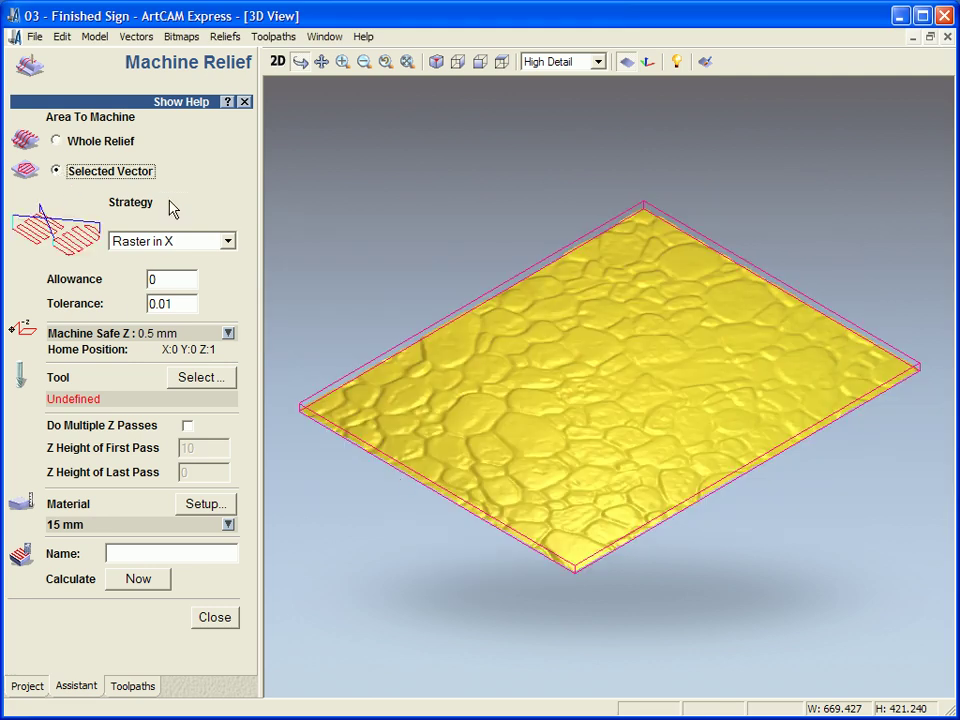
- Assign the Ball Nose 6 mm tool from the metric Wood or Plastic 3D Finishing group and calculate the Raster in X relief toolpath
{"action": "left_click", "coordinate": [214, 387]}
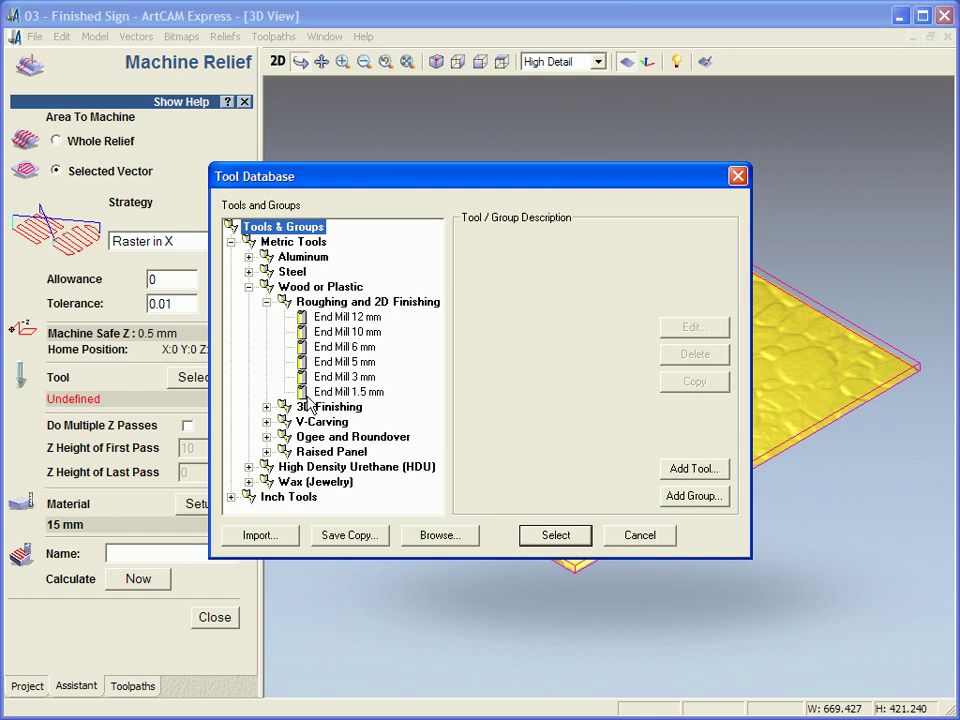
{"action": "left_click_drag", "start_coordinate": [316, 183], "coordinate": [366, 134]}
{"action": "left_click", "coordinate": [282, 195]}
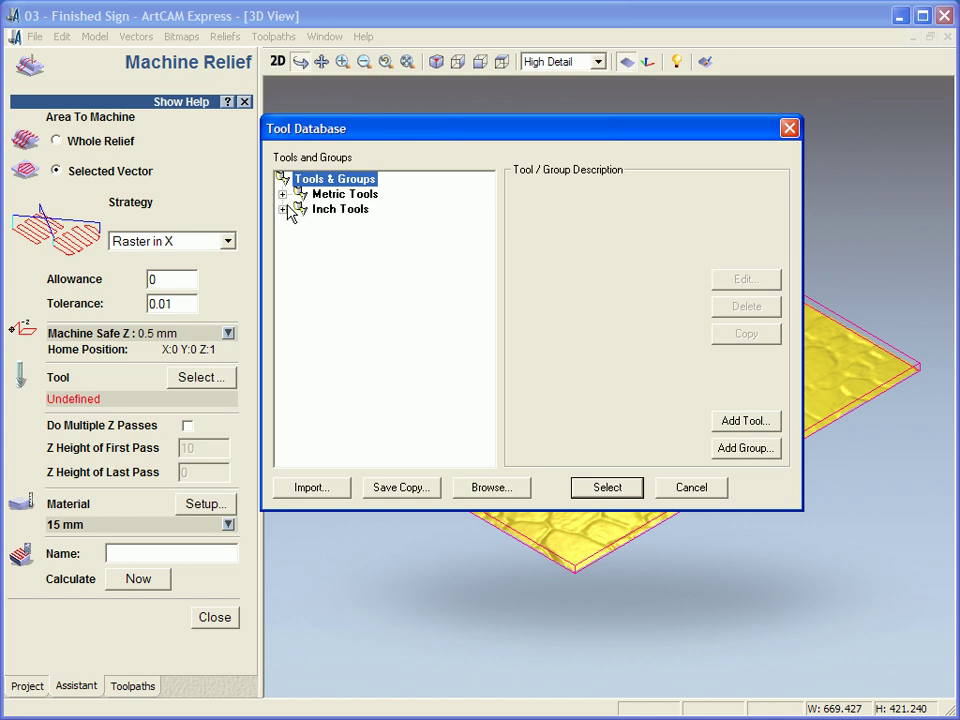
{"action": "left_click", "coordinate": [283, 195]}
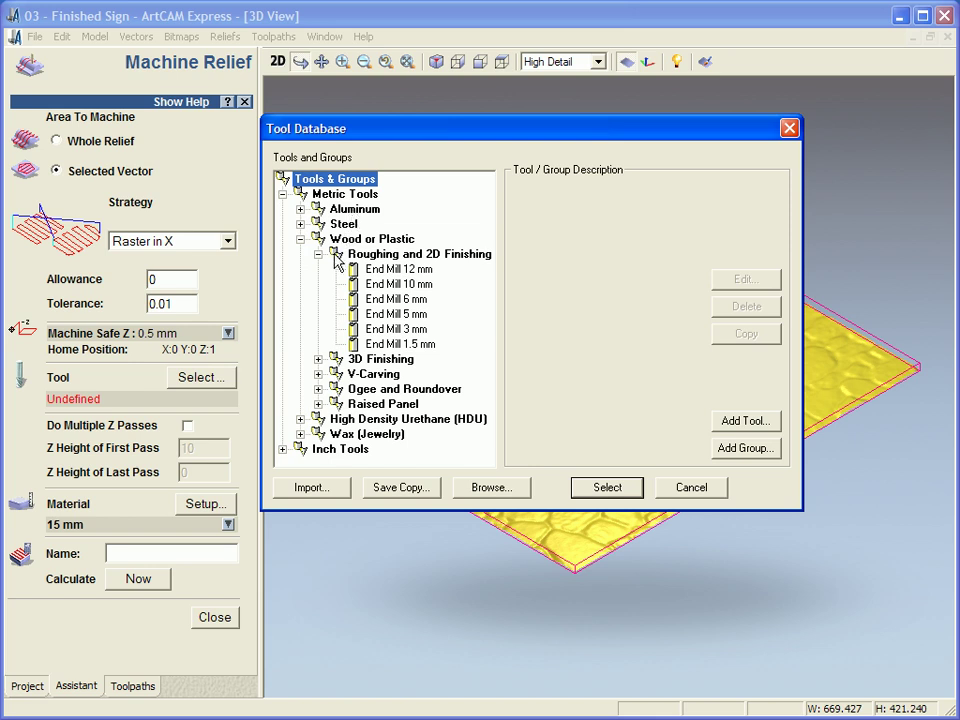
{"action": "left_click", "coordinate": [318, 359]}
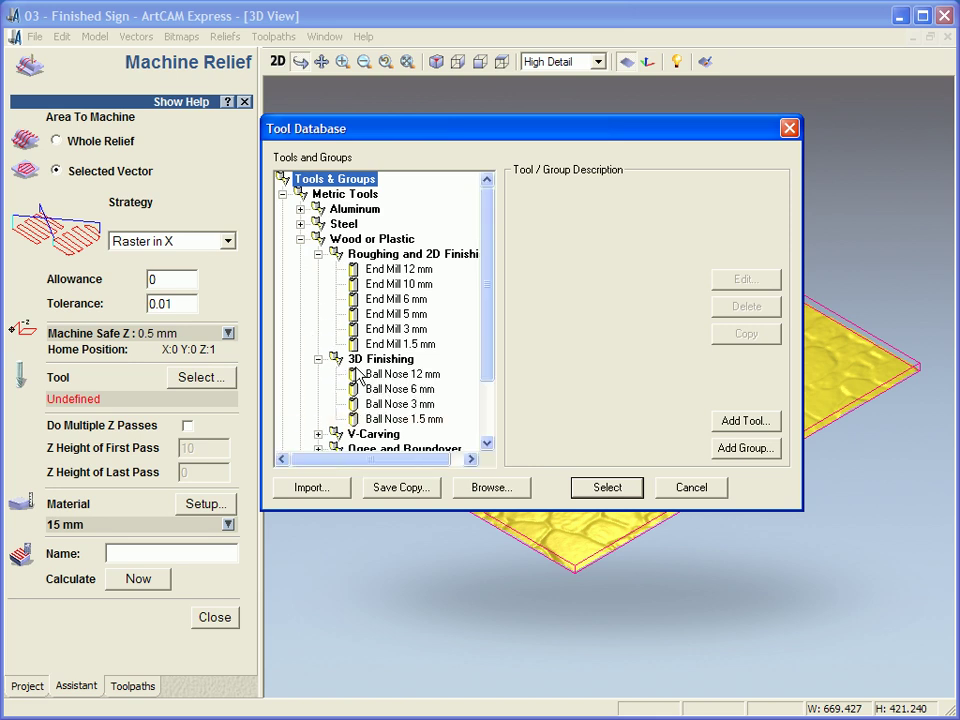
{"action": "left_click", "coordinate": [400, 389]}
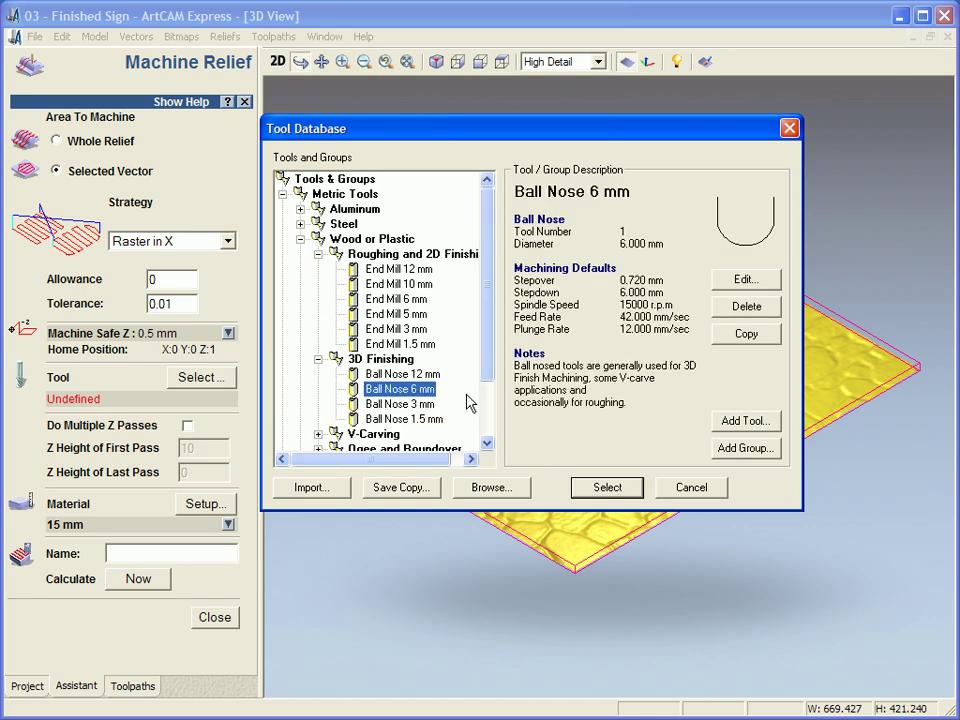
{"action": "left_click", "coordinate": [731, 284]}
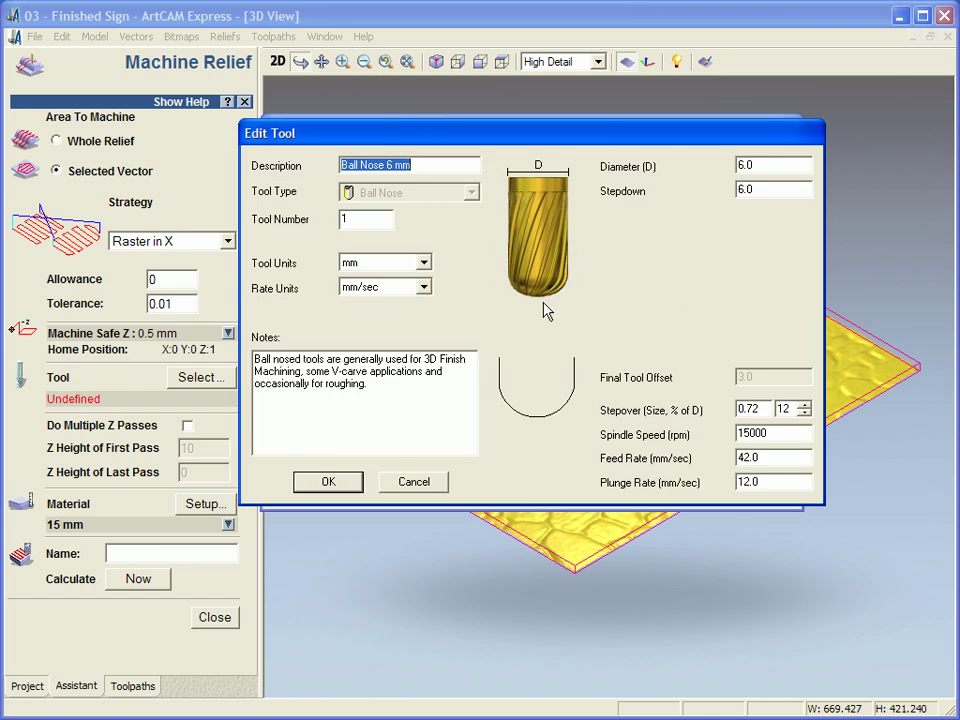
{"action": "left_click", "coordinate": [333, 485]}
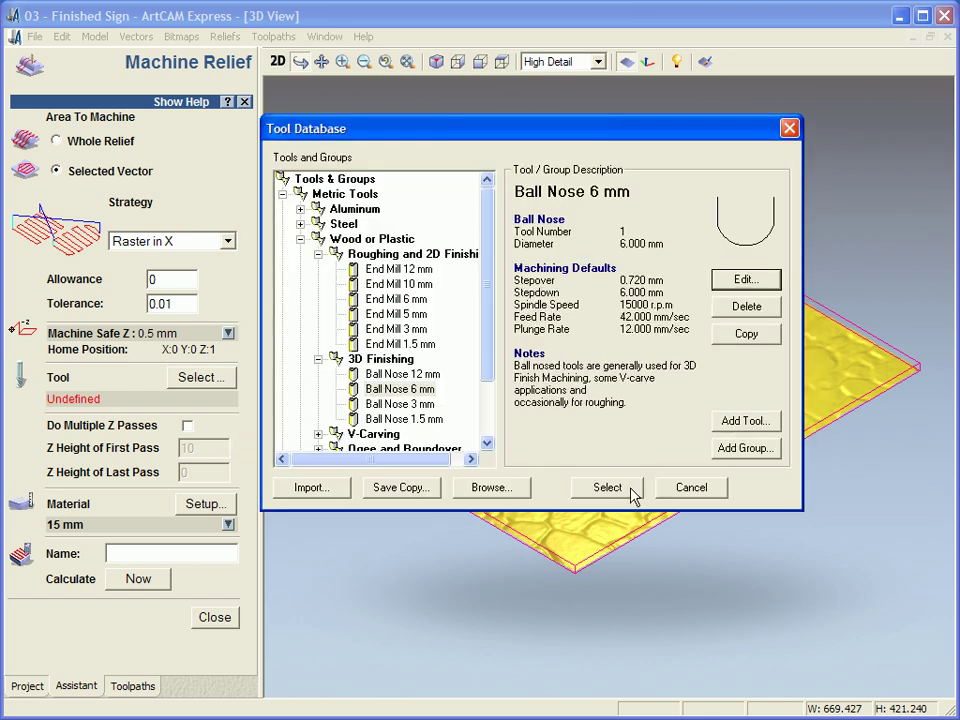
{"action": "left_click", "coordinate": [607, 490]}
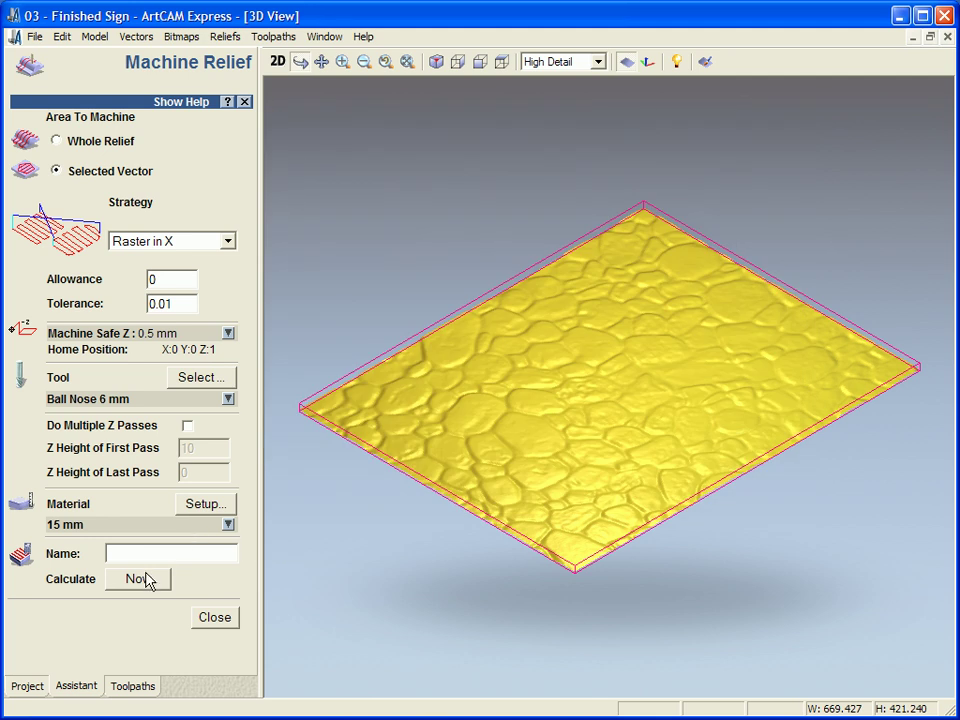
{"action": "left_click", "coordinate": [147, 581]}
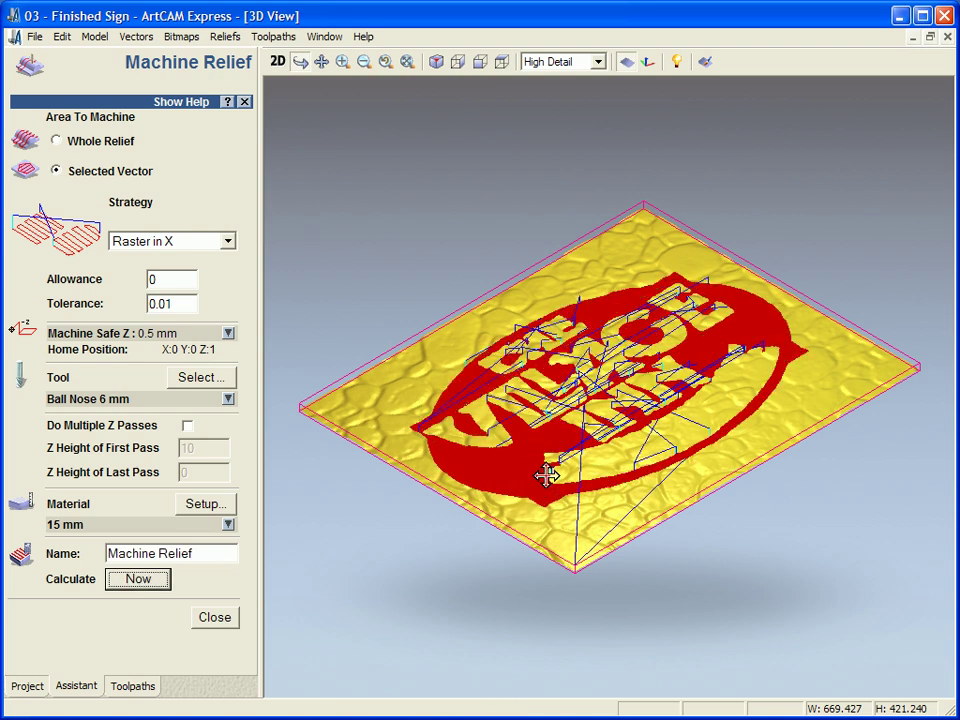
{"action": "left_click", "coordinate": [229, 618]}
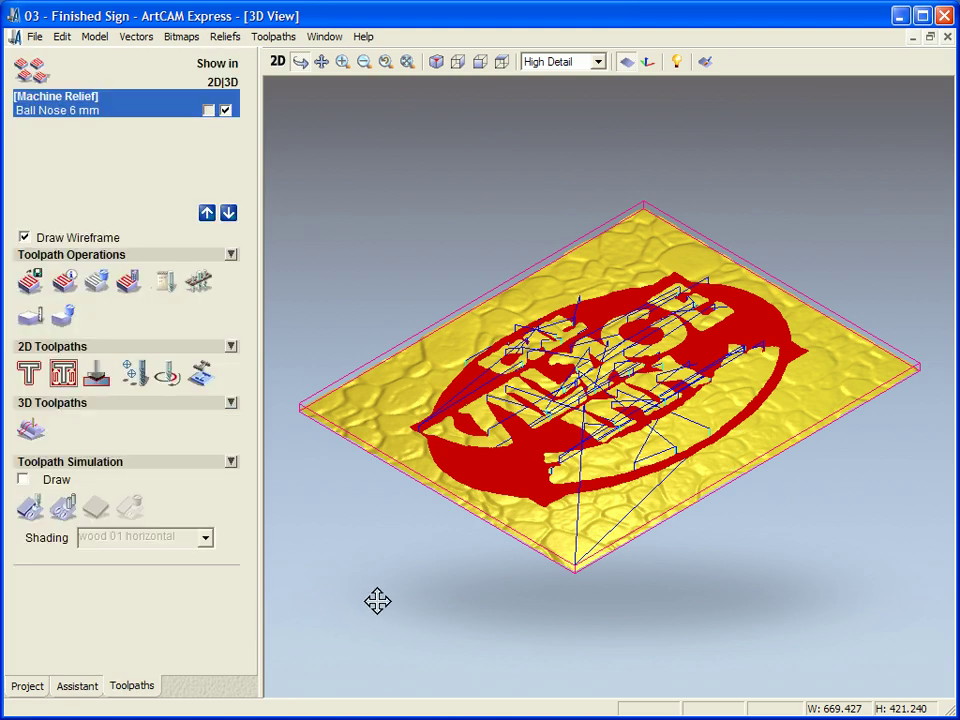
- Simulate the Machine Relief toolpath on the wood block and inspect the carved rock texture around the lettering
{"action": "left_click_drag", "start_coordinate": [381, 600], "coordinate": [331, 604]}
{"action": "left_click", "coordinate": [70, 512]}
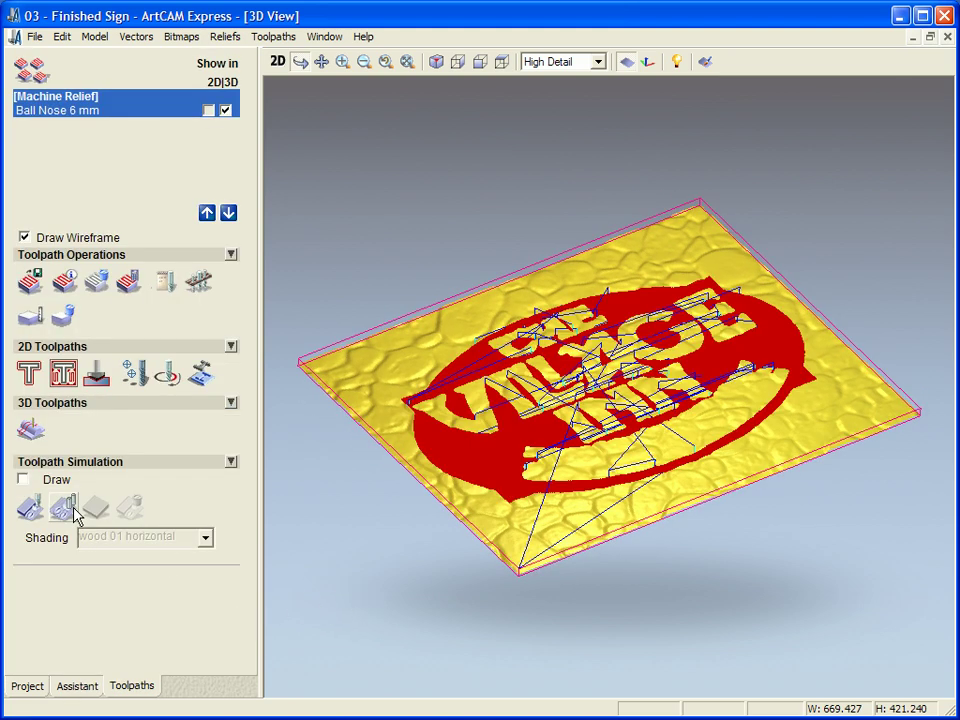
{"action": "left_click", "coordinate": [30, 505]}
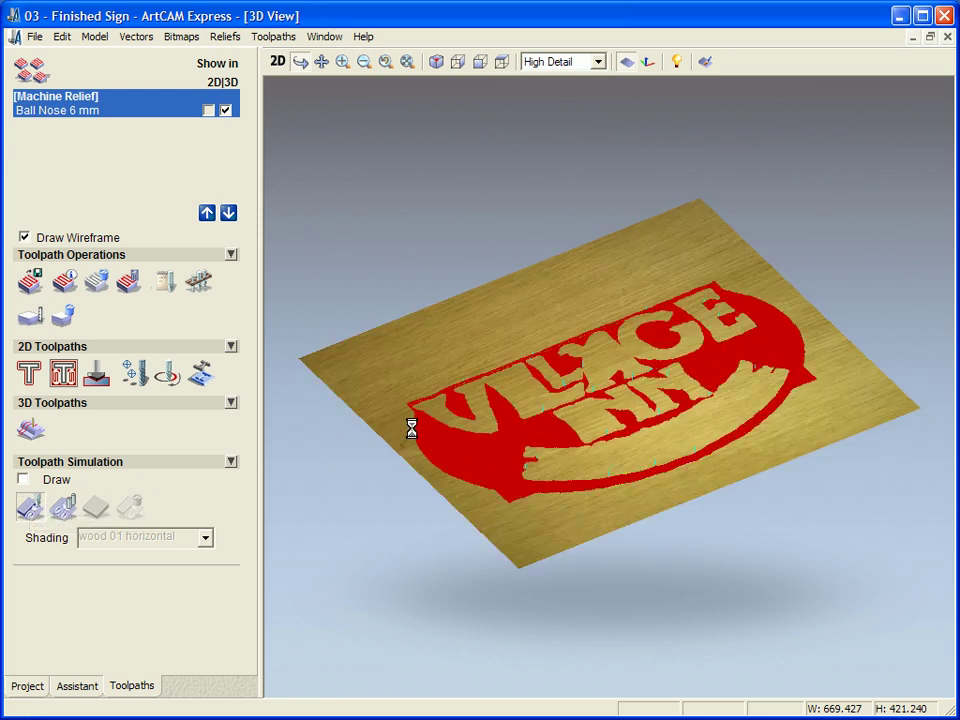
{"action": "left_click_drag", "start_coordinate": [657, 434], "coordinate": [463, 435]}
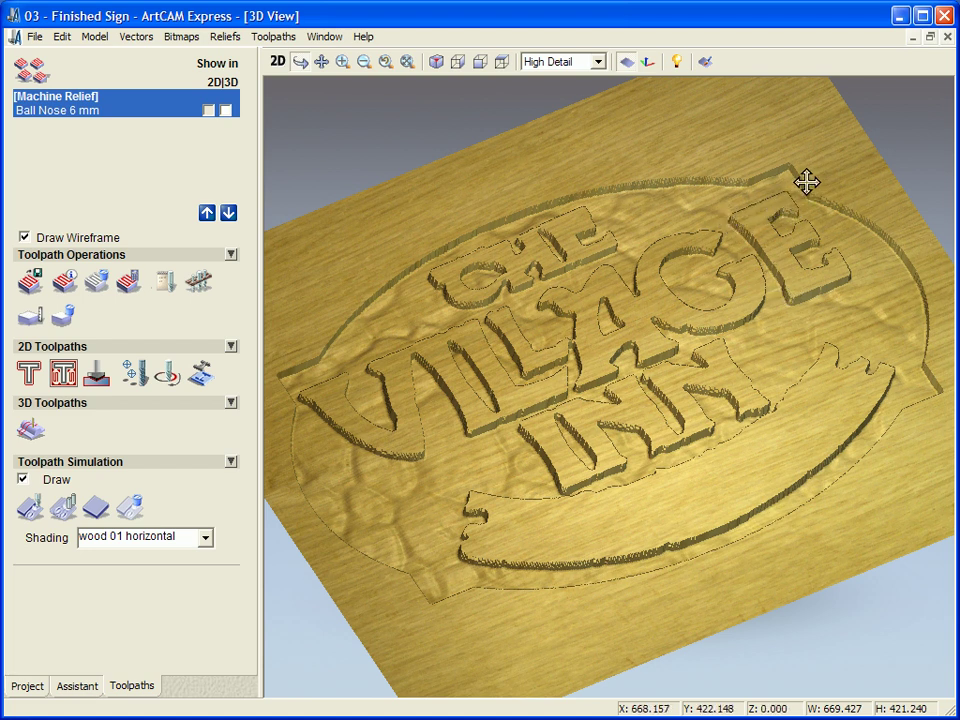
- Select the other set of offset vectors around the lettering and inner border in the 2D view for V-bit carving
{"action": "left_click", "coordinate": [274, 65]}
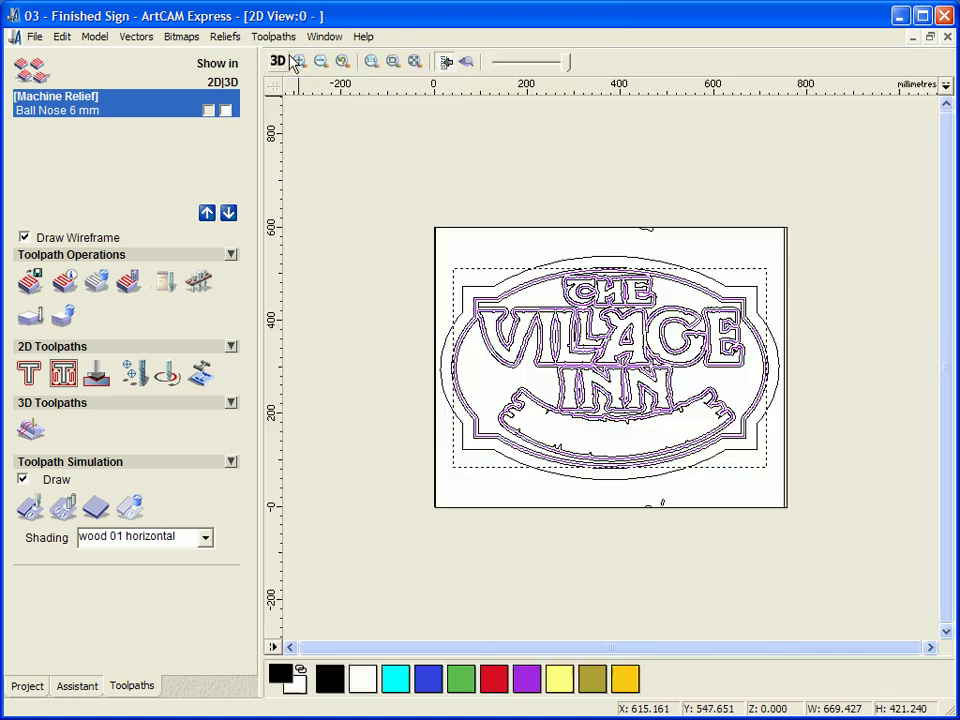
{"action": "scroll", "coordinate": [466, 350], "scroll_direction": "up", "scroll_amount": 1}
{"action": "scroll", "coordinate": [448, 339], "scroll_direction": "up", "scroll_amount": 3}
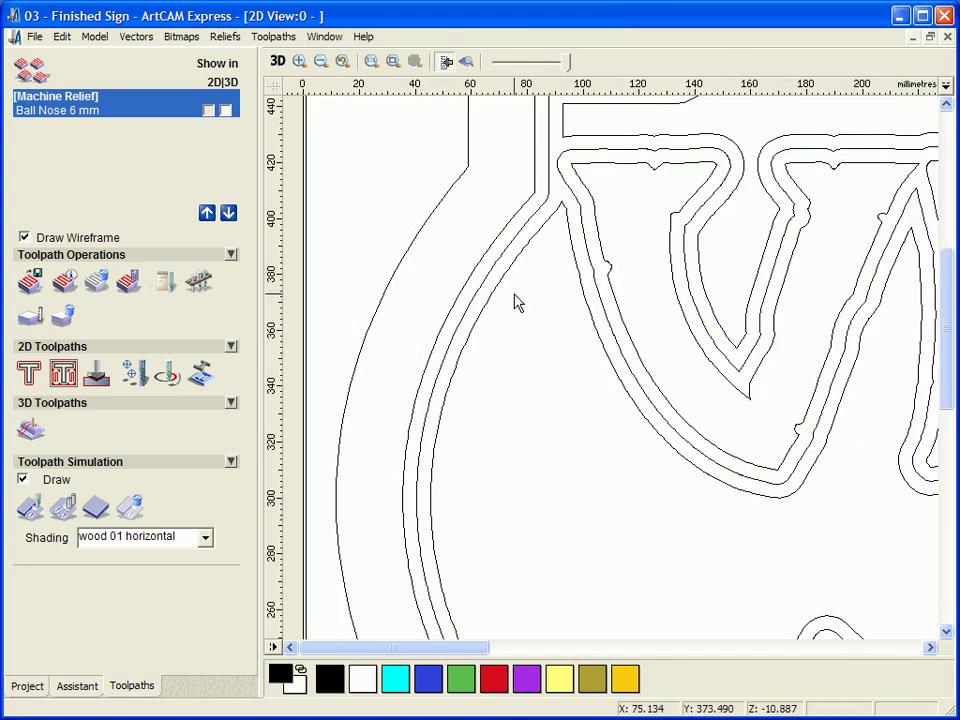
{"action": "left_click", "coordinate": [470, 285]}
{"action": "scroll", "coordinate": [516, 281], "scroll_direction": "down", "scroll_amount": 4}
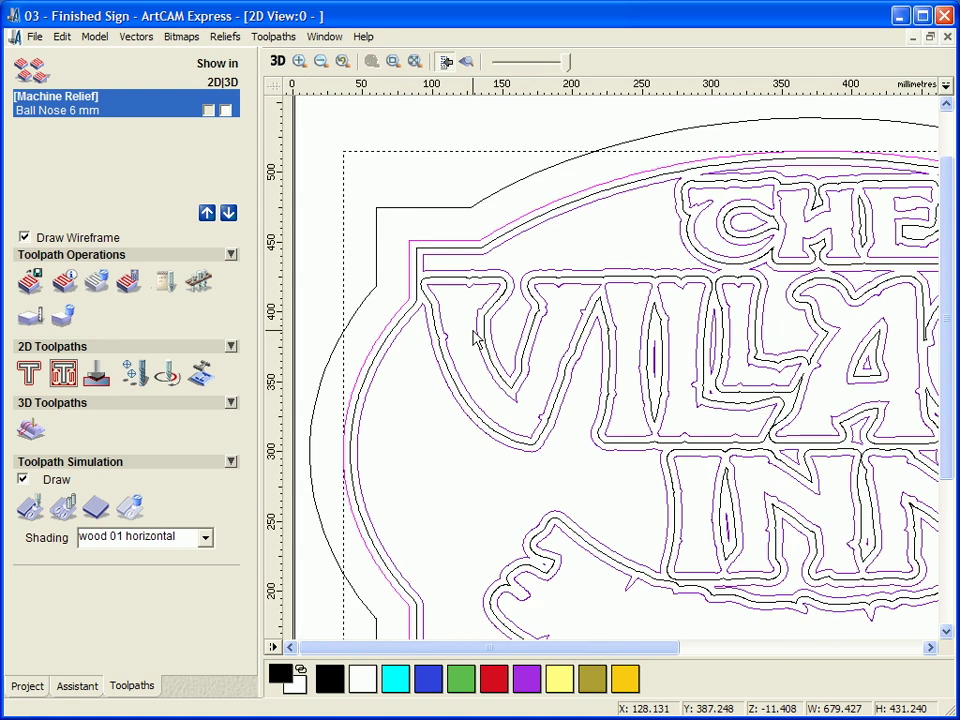
- Start a V-Bit Carving toolpath and assign the V-Bit 32 mm 90 degree tool from the metric Wood or Plastic V-Carving group
{"action": "left_click", "coordinate": [96, 373]}
{"action": "left_click", "coordinate": [203, 219]}
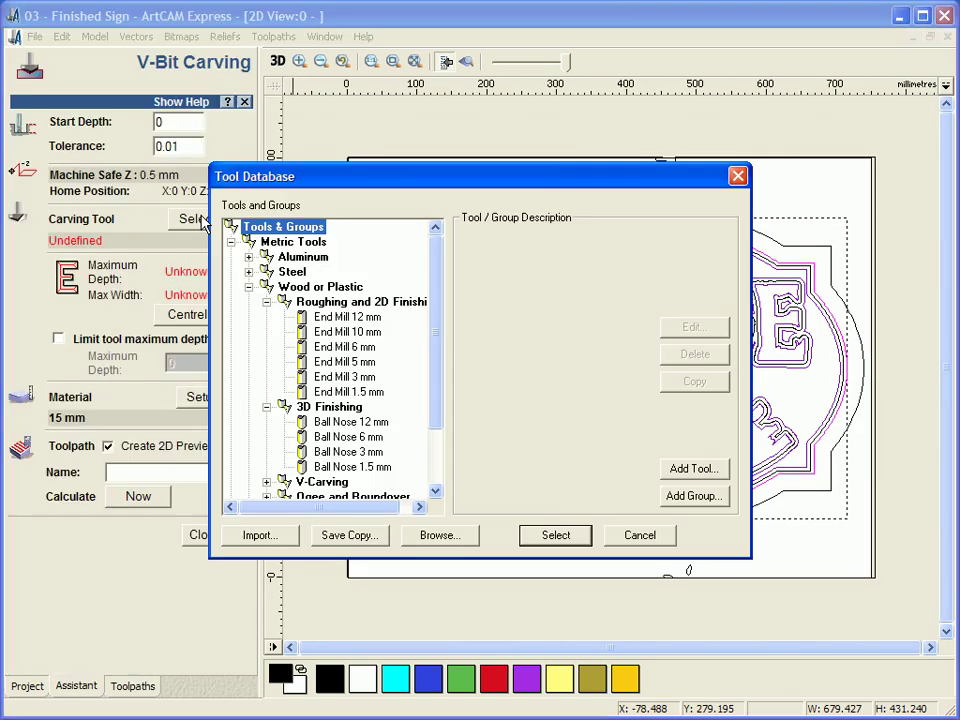
{"action": "left_click", "coordinate": [266, 302]}
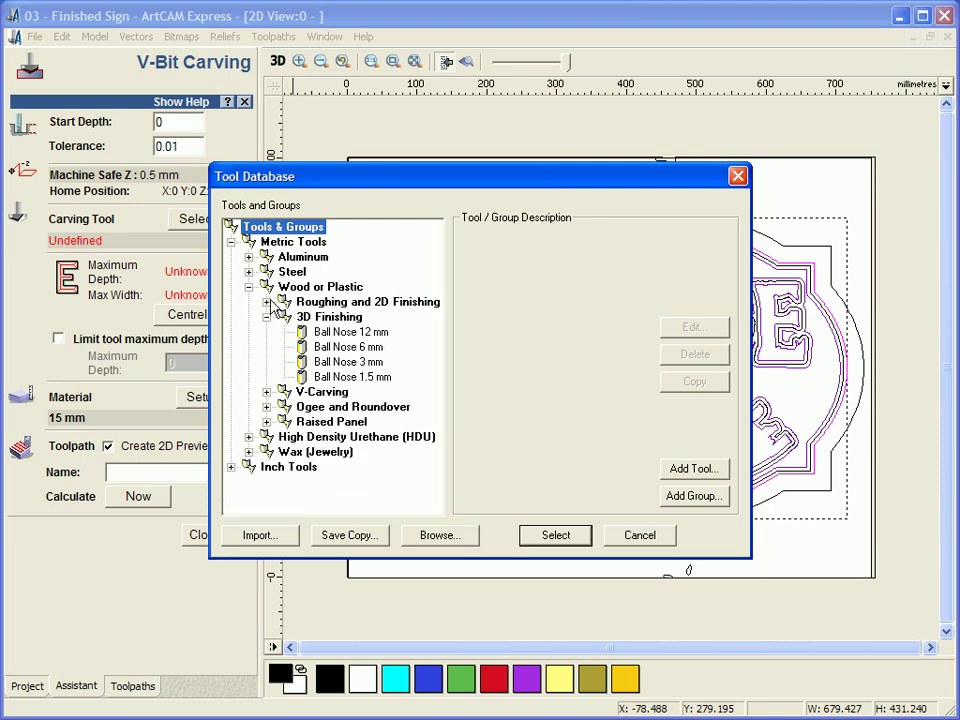
{"action": "left_click", "coordinate": [266, 317]}
{"action": "left_click", "coordinate": [266, 332]}
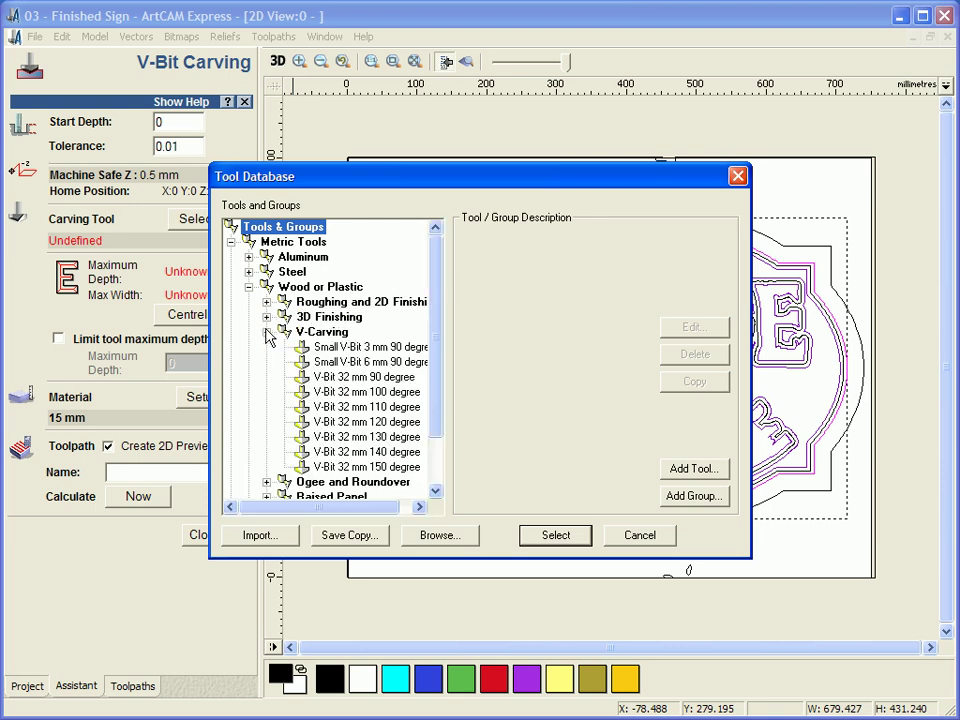
{"action": "left_click", "coordinate": [330, 362]}
{"action": "left_click", "coordinate": [380, 378]}
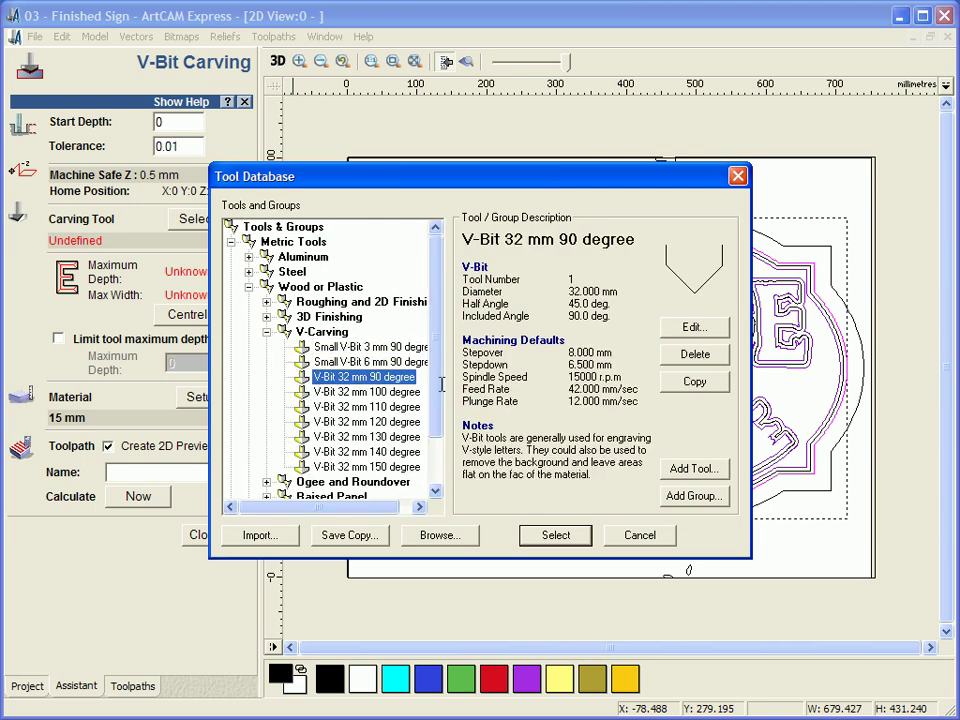
{"action": "left_click", "coordinate": [694, 328]}
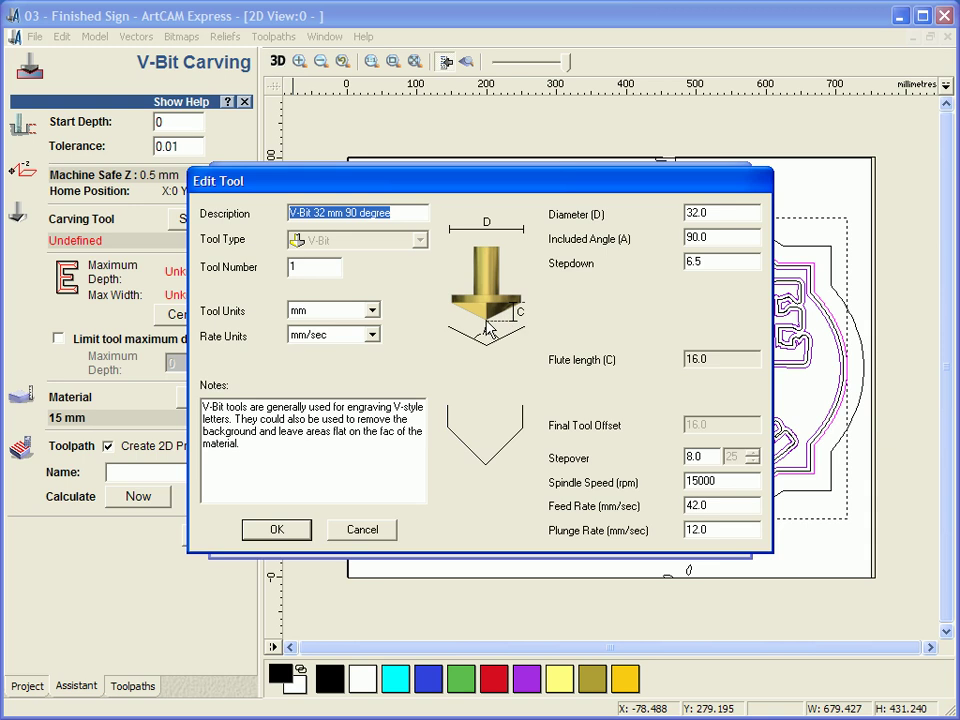
{"action": "left_click", "coordinate": [290, 533]}
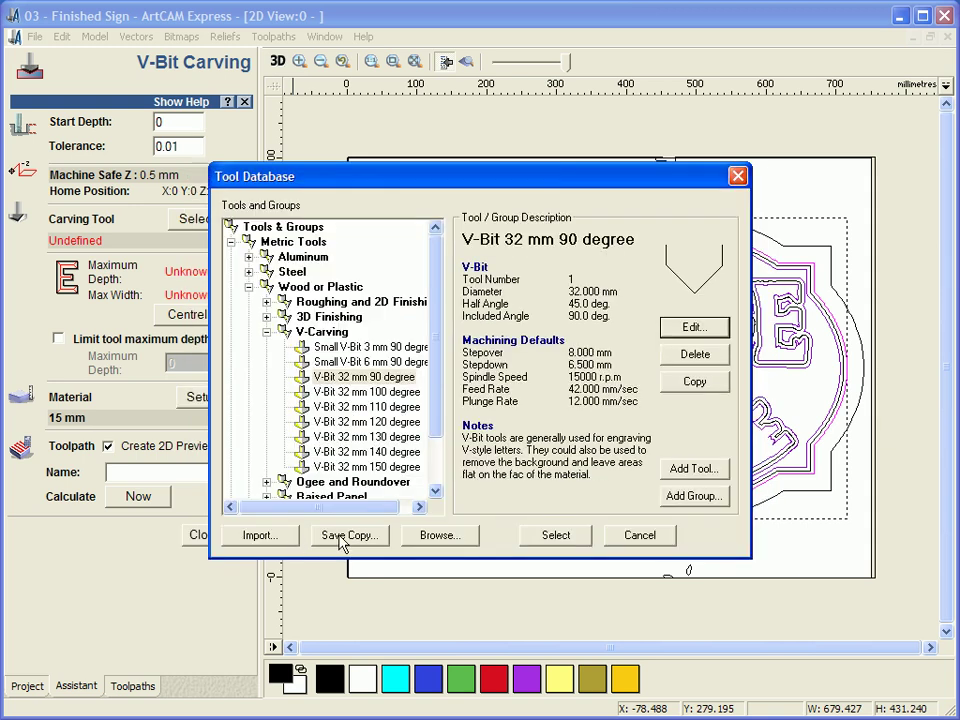
{"action": "left_click", "coordinate": [544, 537]}
- Limit the carving tool's maximum depth to 10 mm and calculate the V-Bit Carving toolpath with the sign shown in 3D
{"action": "left_click", "coordinate": [58, 339]}
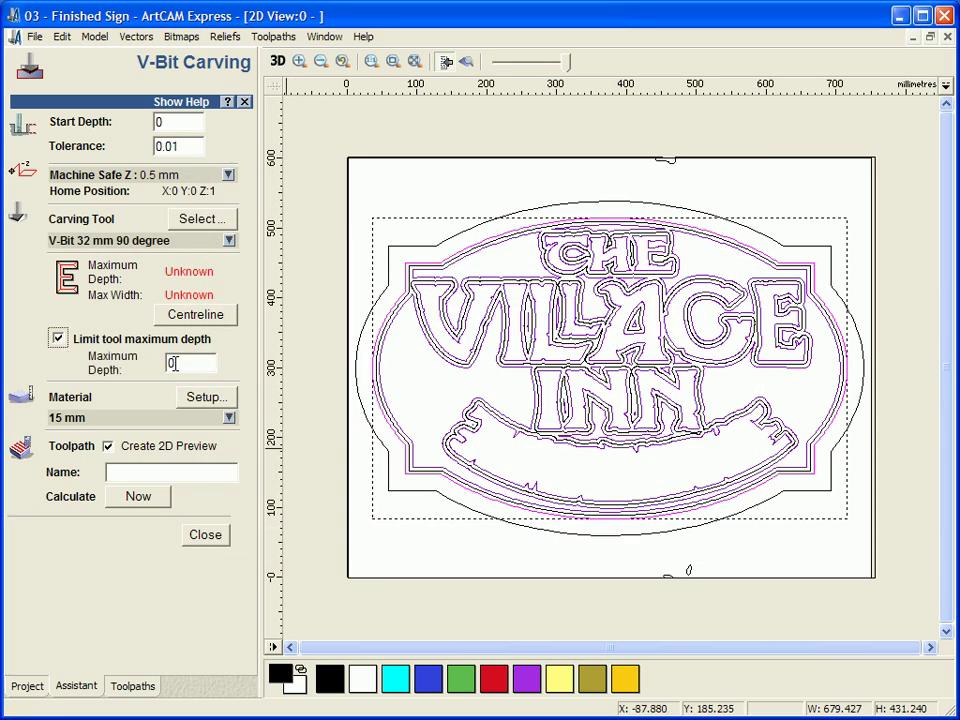
{"action": "type", "text": "10"}
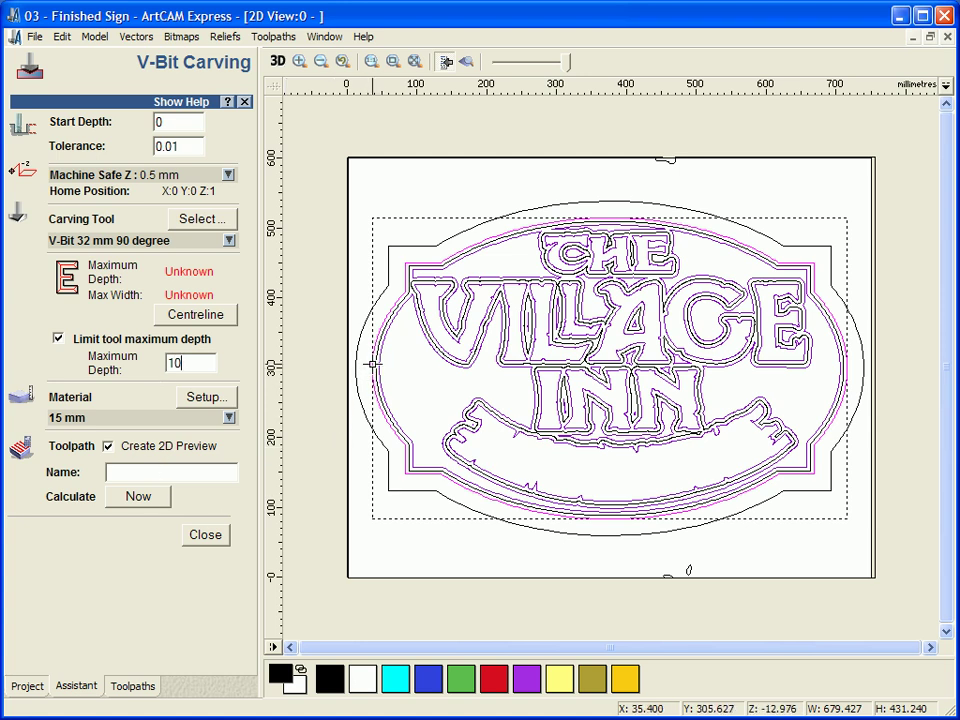
{"action": "left_click", "coordinate": [277, 61]}
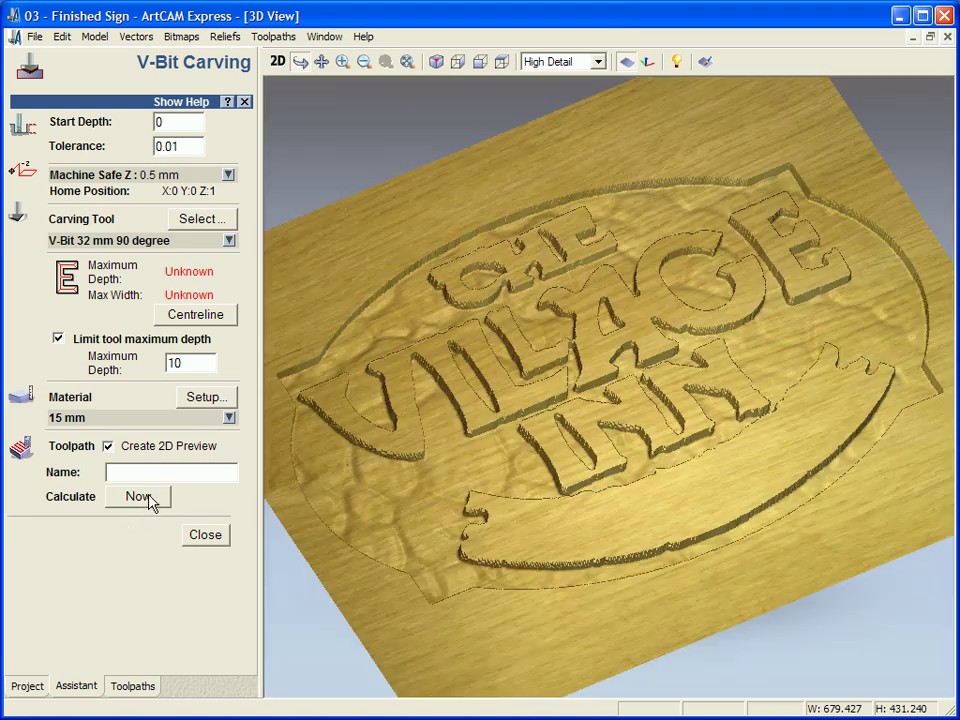
{"action": "left_click", "coordinate": [148, 497]}
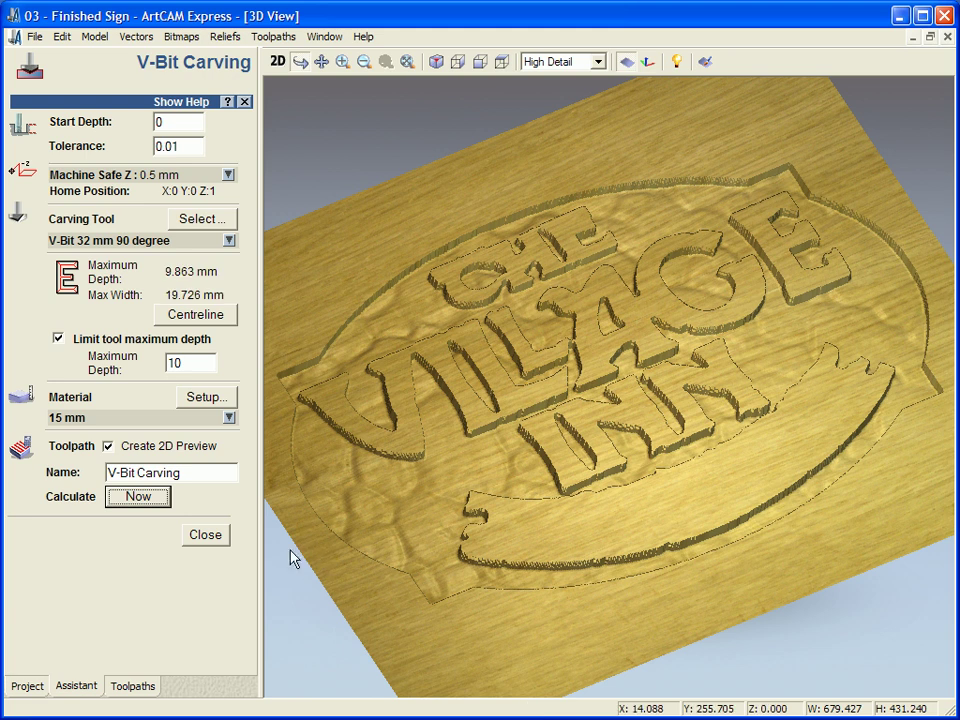
{"action": "left_click", "coordinate": [218, 538]}
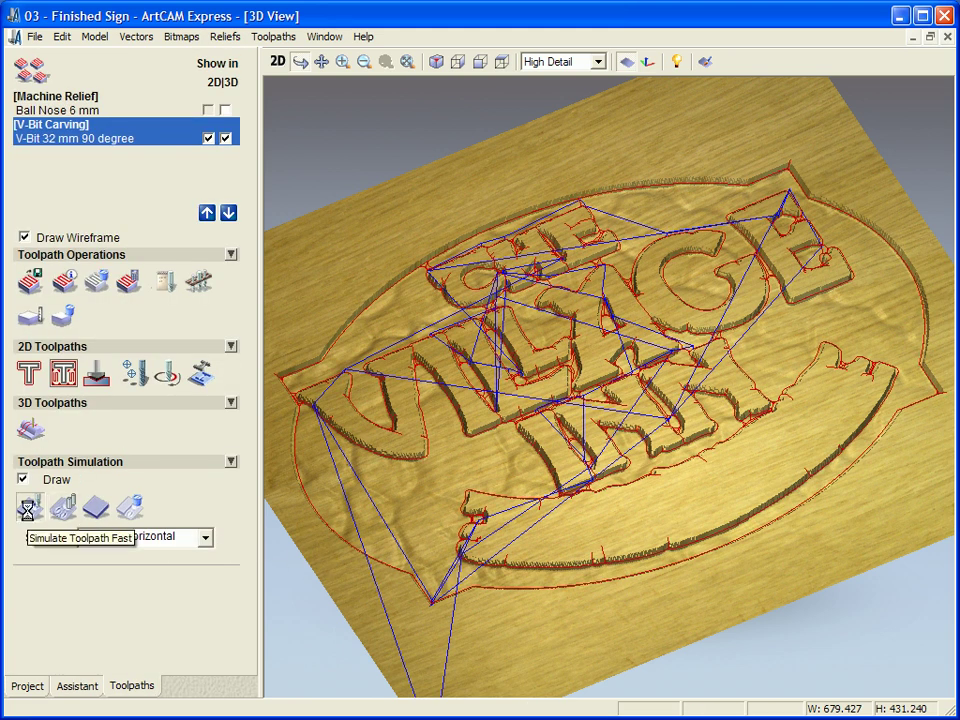
- Simulate the V-Bit Carving toolpath on the wood block and inspect the edges around the lettering and border
{"action": "left_click", "coordinate": [30, 512]}
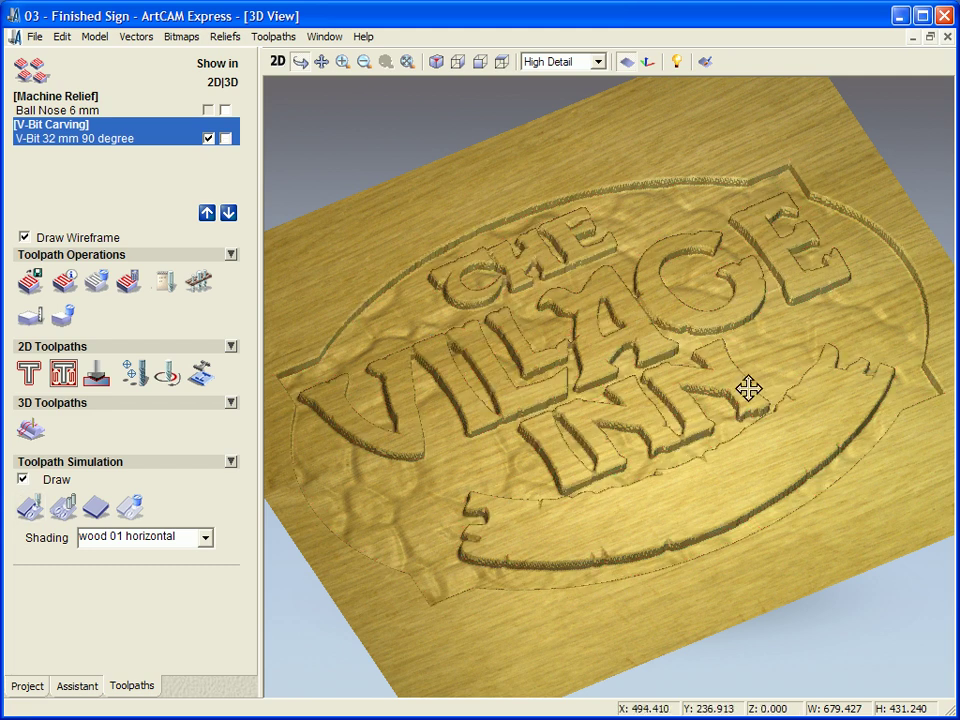
{"action": "left_click_drag", "start_coordinate": [776, 397], "coordinate": [632, 377]}
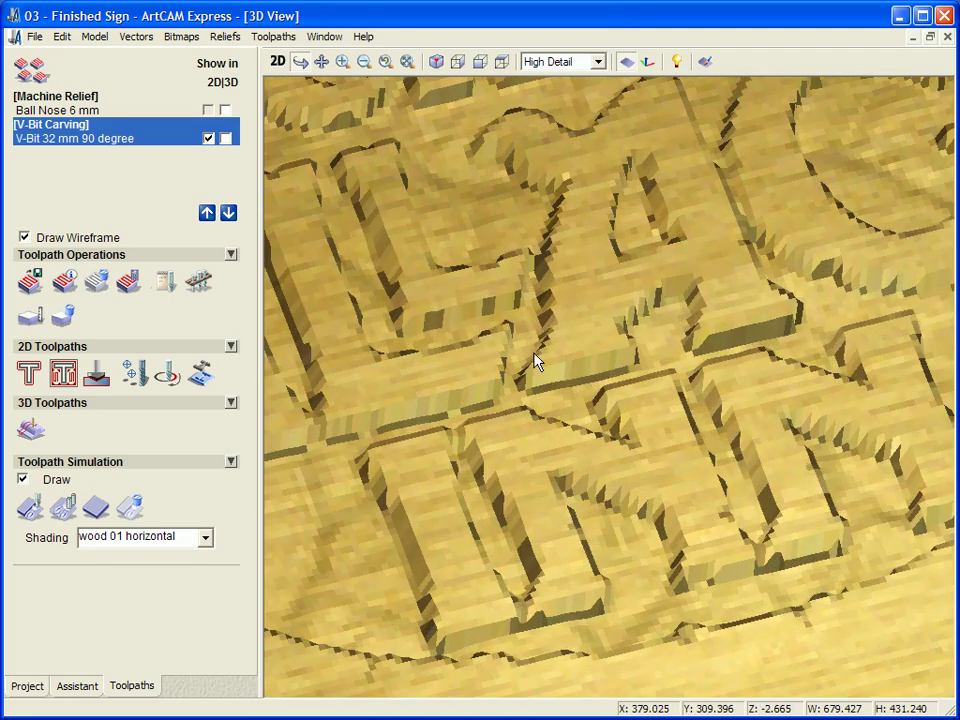
{"action": "left_click_drag", "start_coordinate": [516, 360], "coordinate": [557, 291]}
{"action": "right_click_drag", "start_coordinate": [662, 443], "coordinate": [662, 456]}
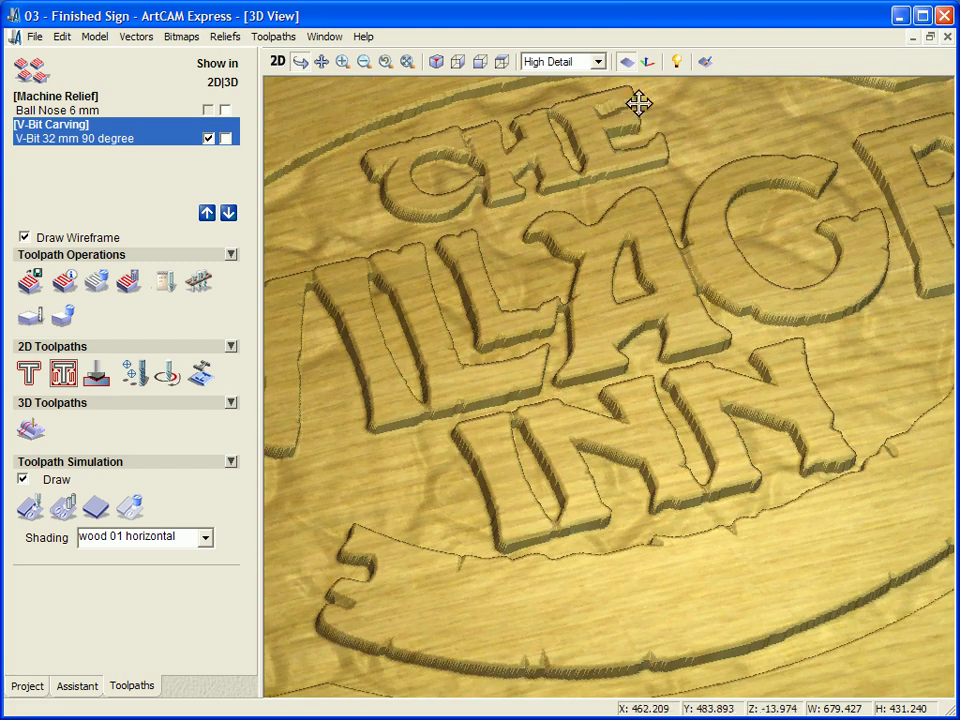
{"action": "left_click_drag", "start_coordinate": [531, 249], "coordinate": [563, 316]}
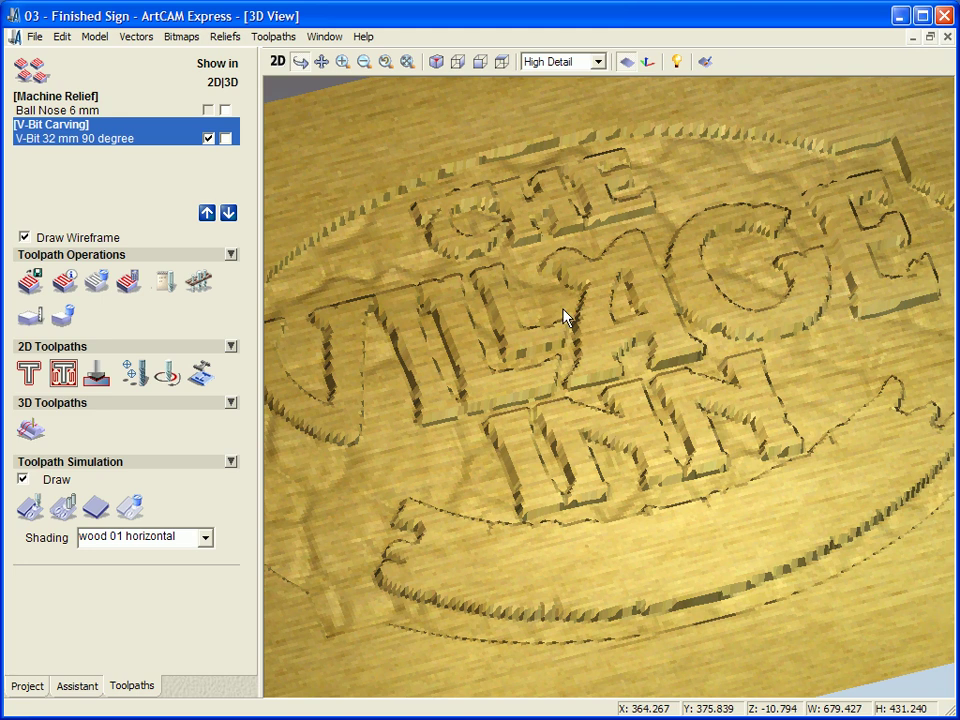
{"action": "left_click_drag", "start_coordinate": [536, 360], "coordinate": [739, 391]}
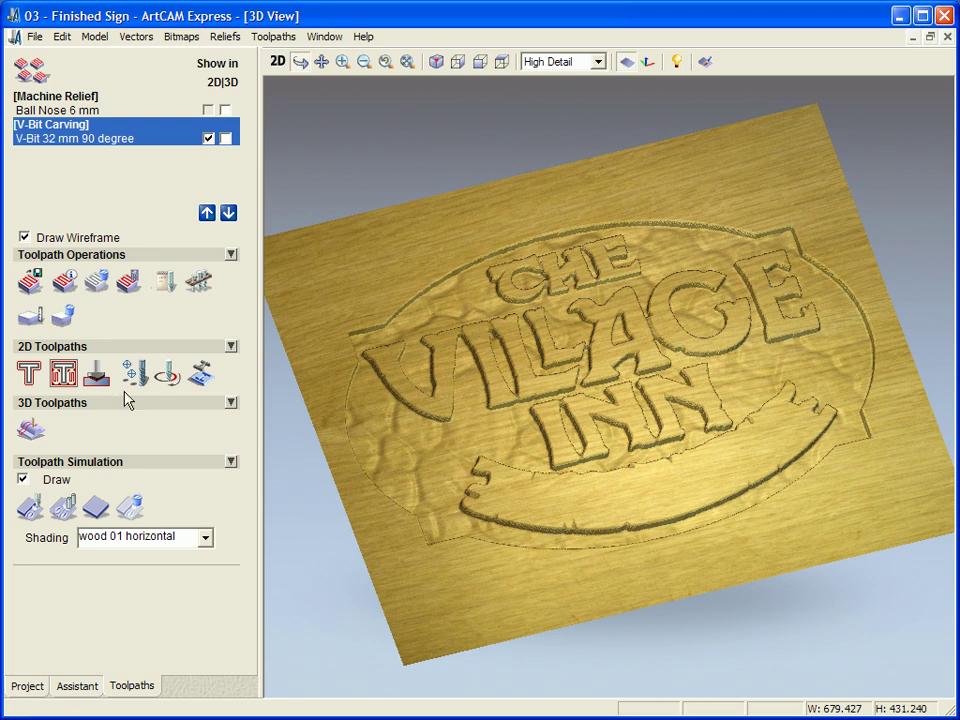
- Start an outside Profiling toolpath 15 mm deep, using End Mill 12 mm from the metric Wood or Plastic Roughing and 2D Finishing group
{"action": "left_click", "coordinate": [36, 382]}
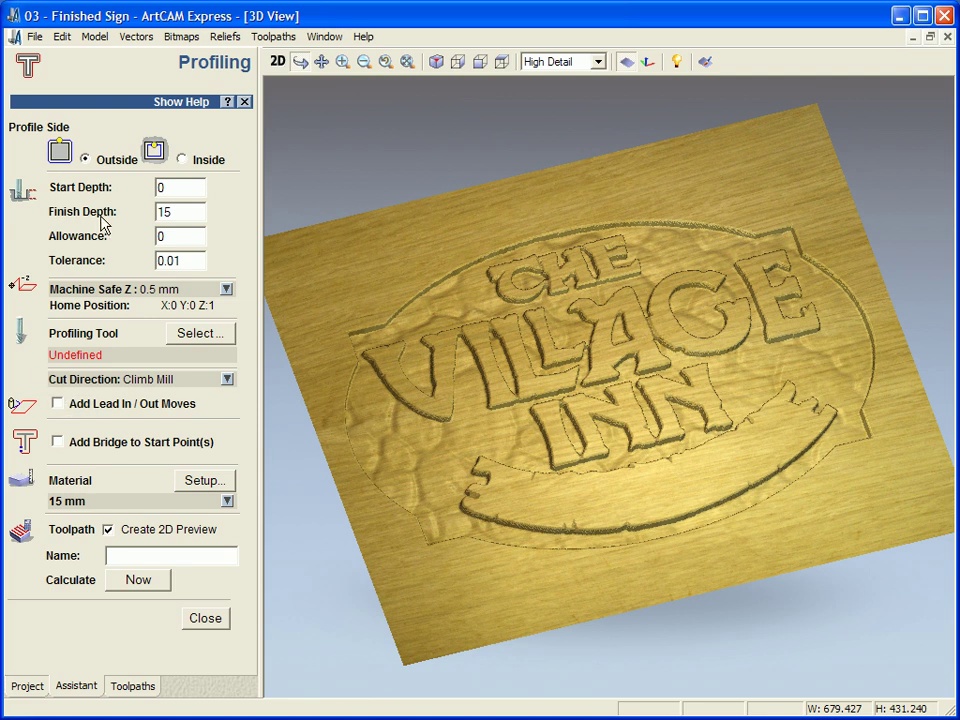
{"action": "left_click_drag", "start_coordinate": [189, 214], "coordinate": [148, 214]}
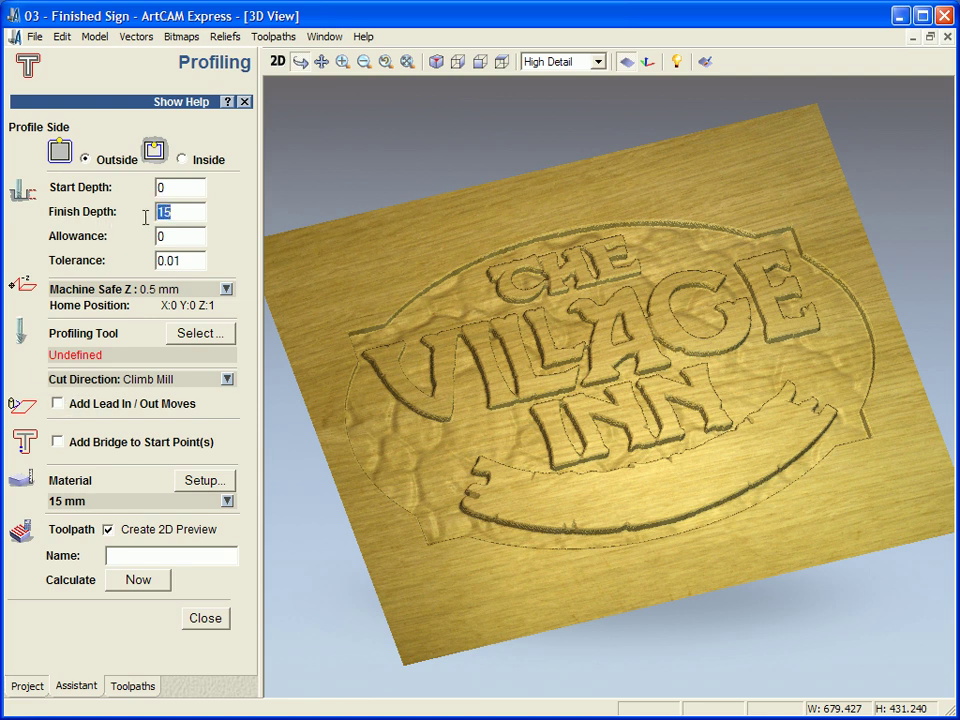
{"action": "left_click", "coordinate": [215, 343]}
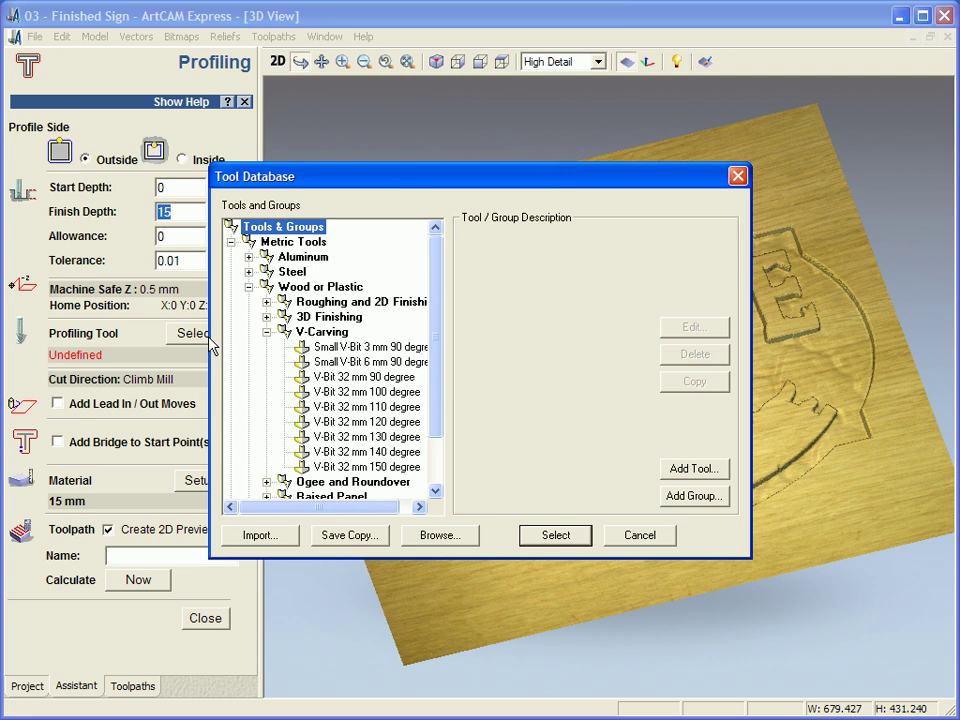
{"action": "left_click", "coordinate": [266, 331]}
{"action": "left_click", "coordinate": [267, 302]}
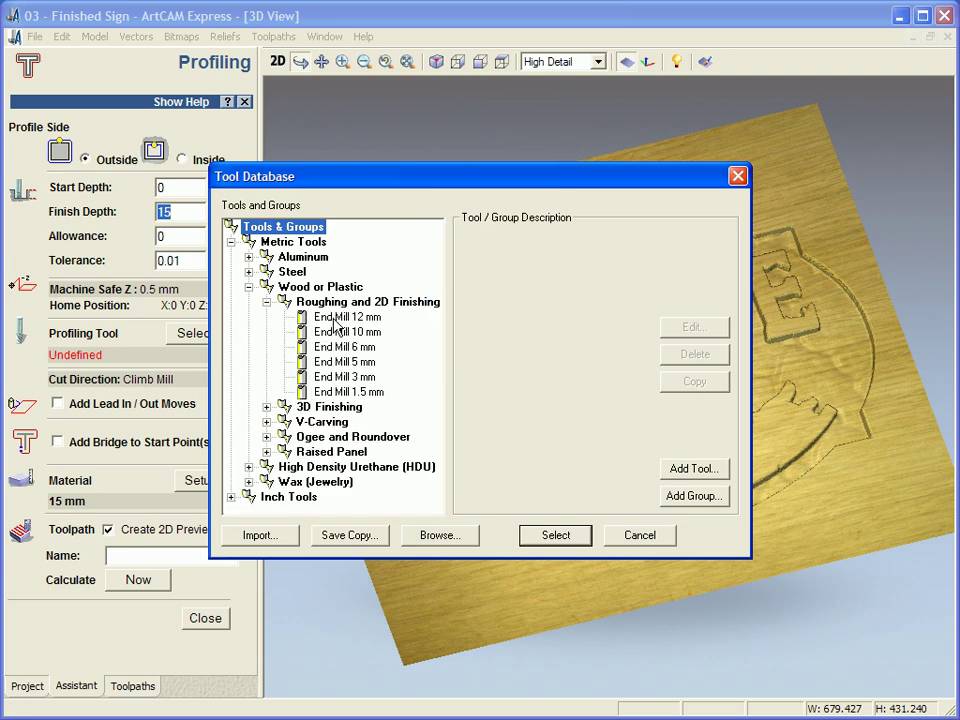
{"action": "left_click", "coordinate": [340, 317]}
{"action": "left_click", "coordinate": [690, 327]}
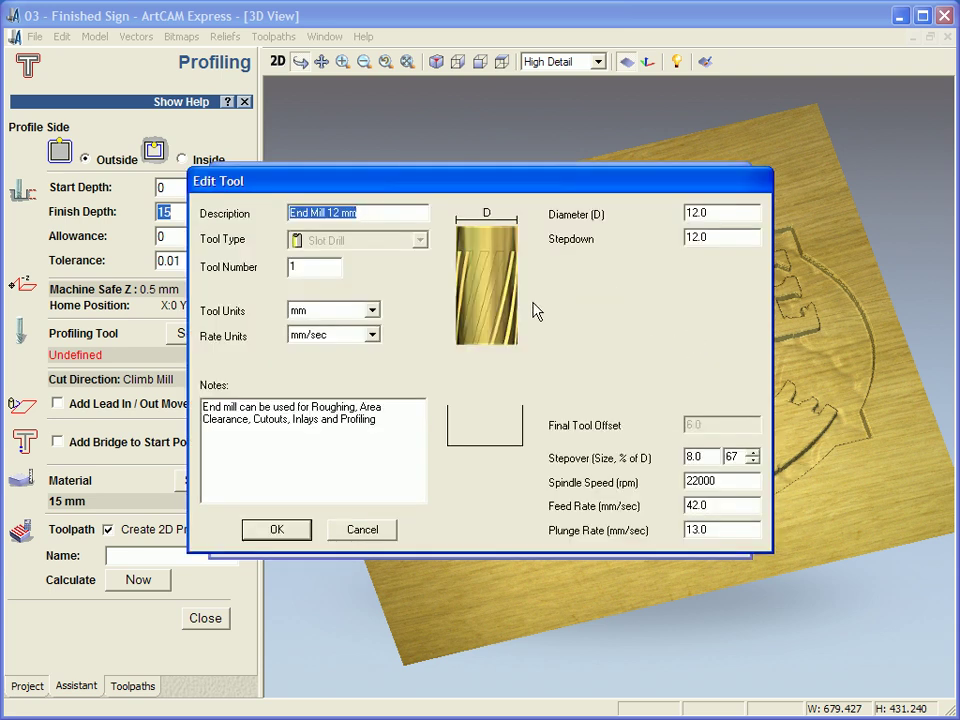
{"action": "left_click", "coordinate": [280, 529]}
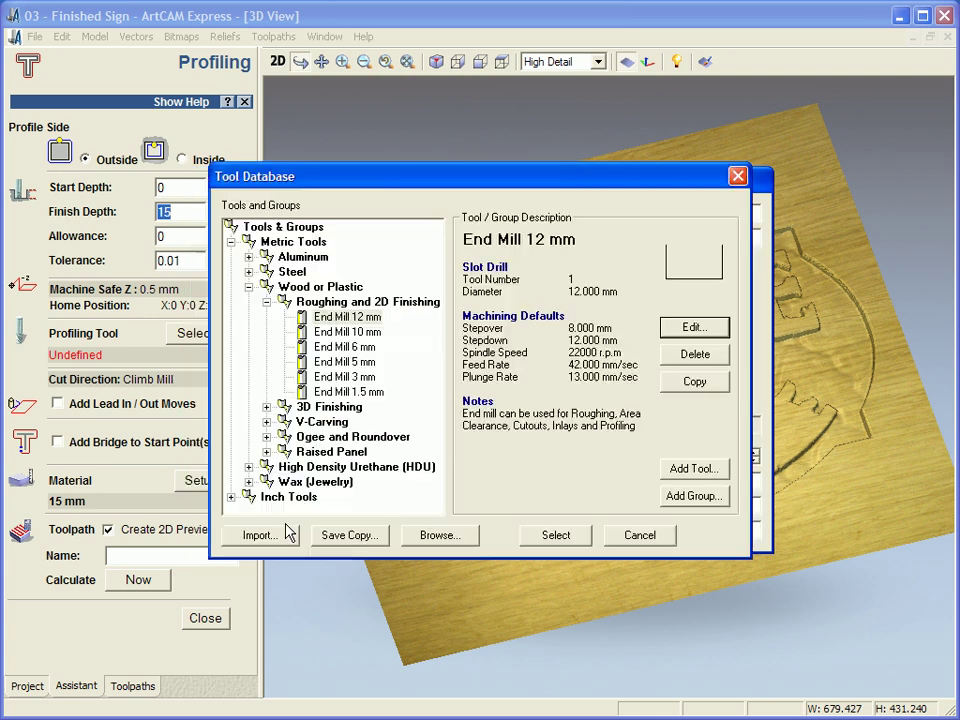
{"action": "left_click", "coordinate": [556, 538]}
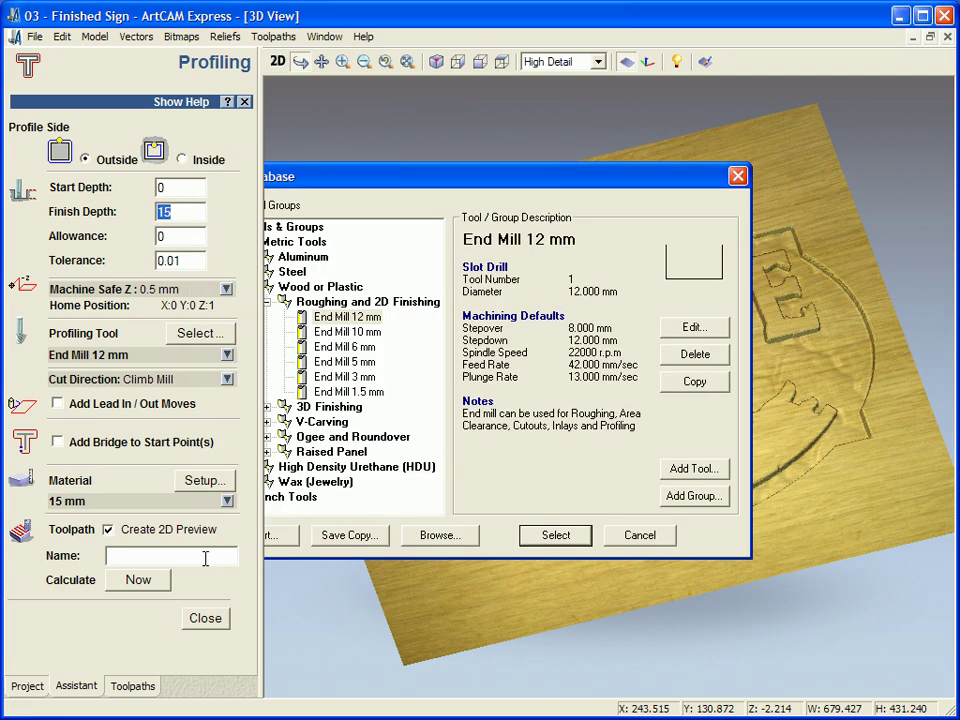
- Add bridges 10 mm long and 10 mm thick at the start points and calculate the profile toolpath around the sign's outer border
{"action": "left_click", "coordinate": [58, 442]}
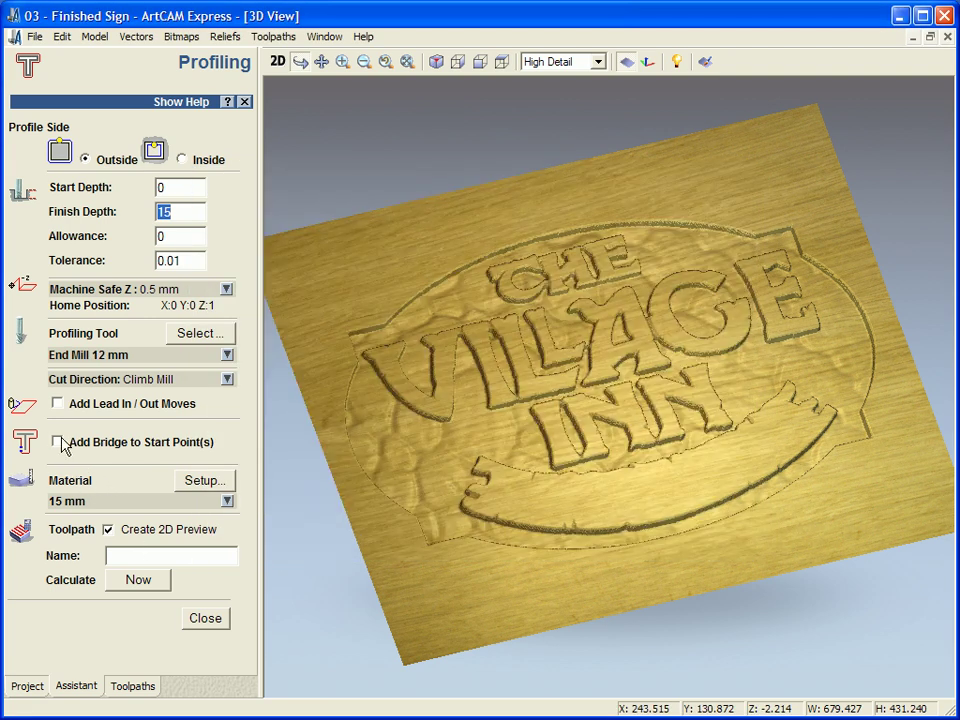
{"action": "double_click", "coordinate": [190, 473]}
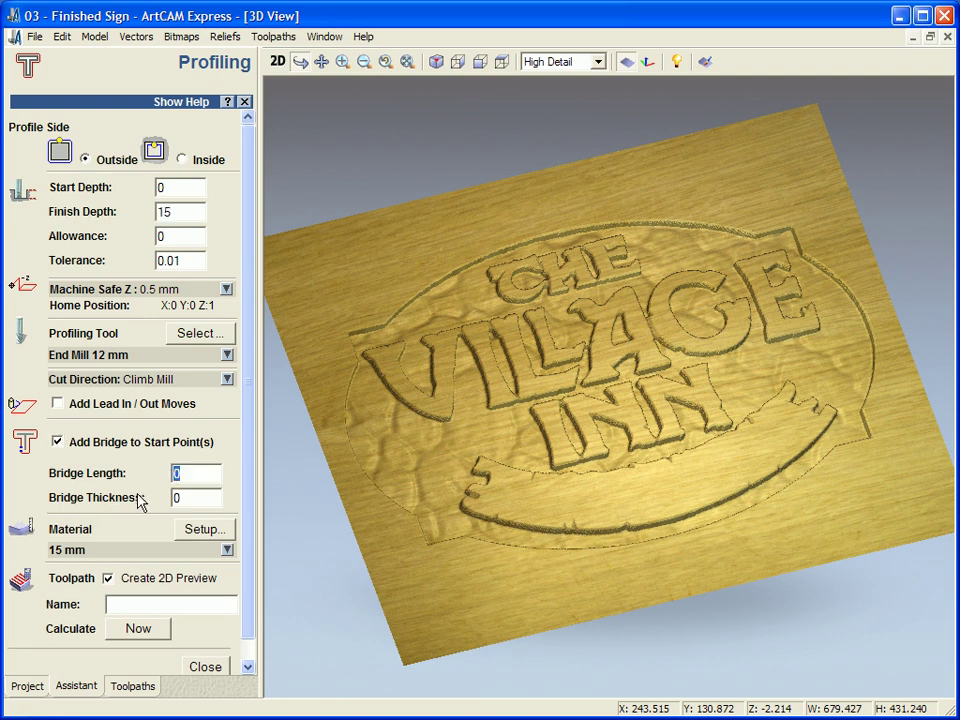
{"action": "type", "text": "10"}
{"action": "left_click", "coordinate": [140, 630]}
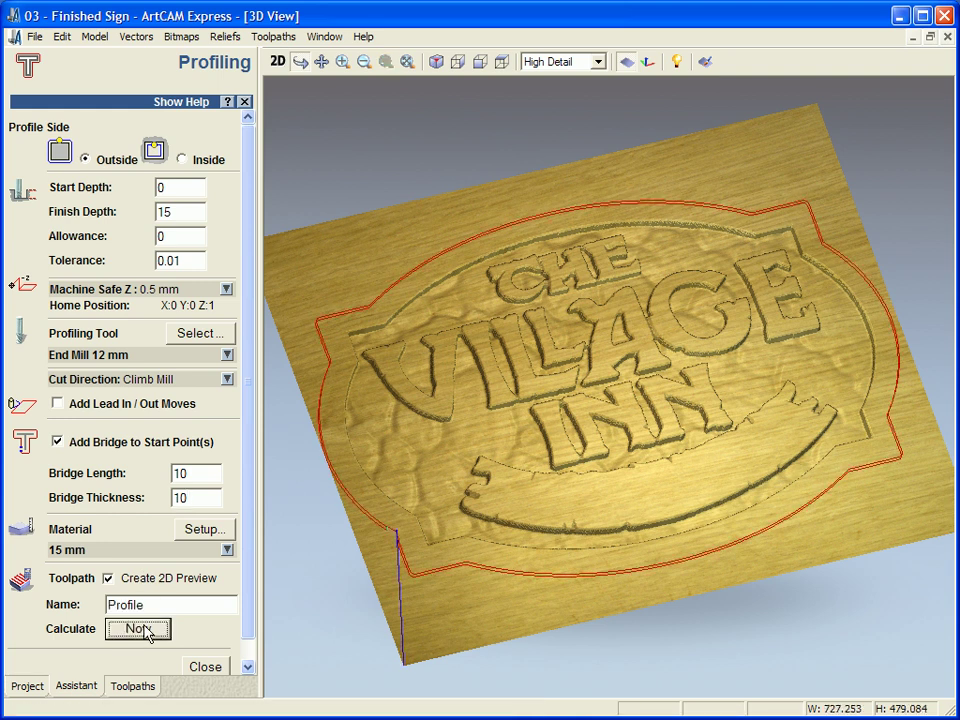
{"action": "left_click", "coordinate": [199, 669]}
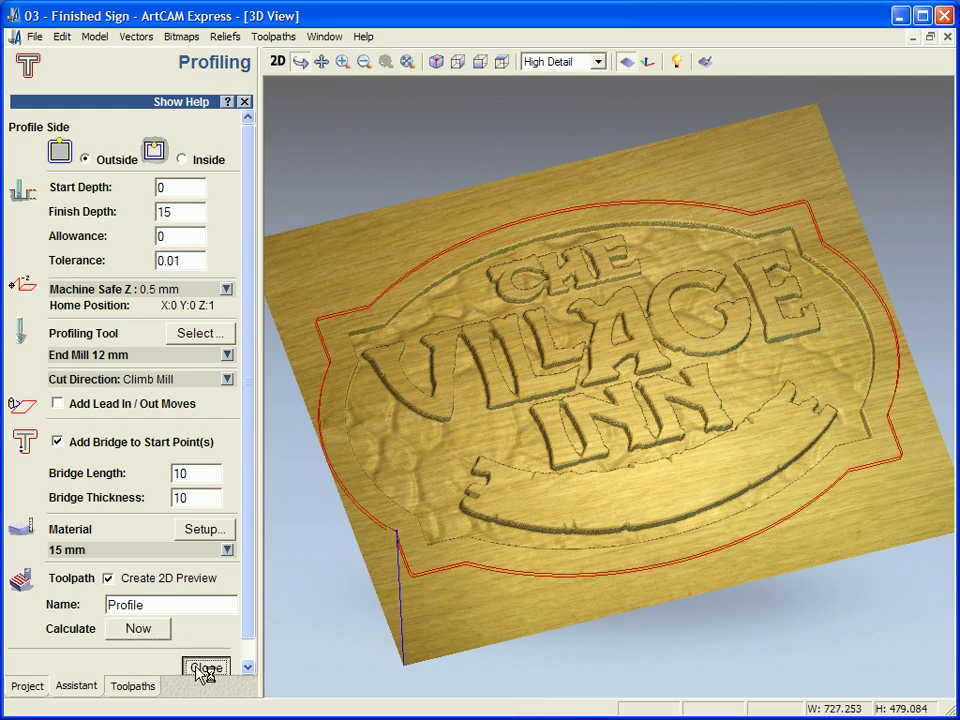
- Simulate the Profile toolpath on the wood block and inspect the cut-out around the sign from several angles
{"action": "left_click", "coordinate": [28, 501]}
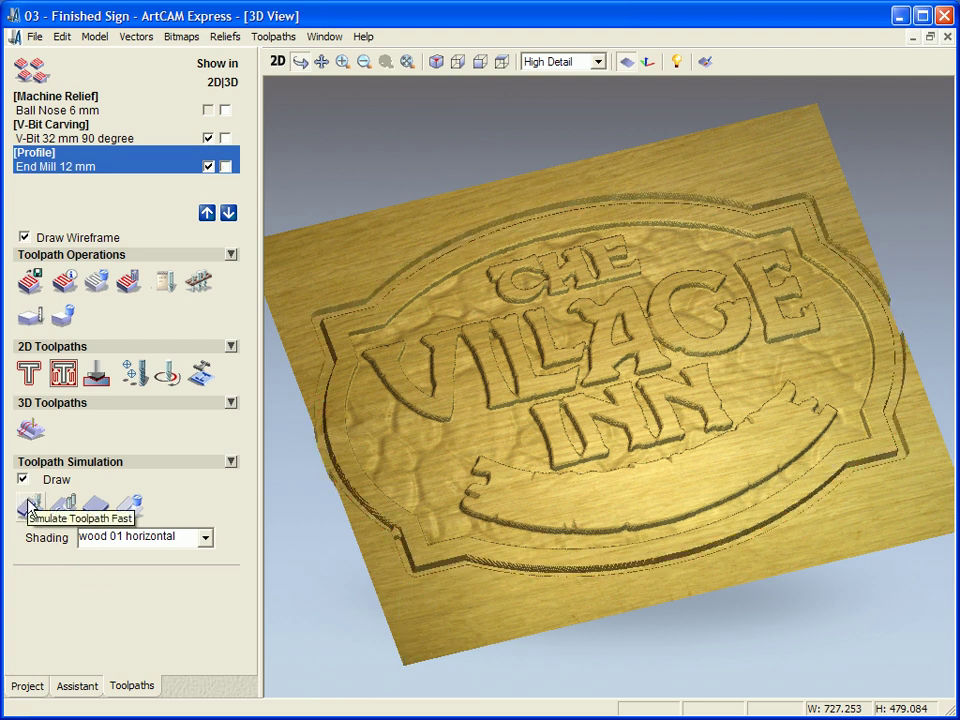
{"action": "left_click_drag", "start_coordinate": [536, 470], "coordinate": [544, 454]}
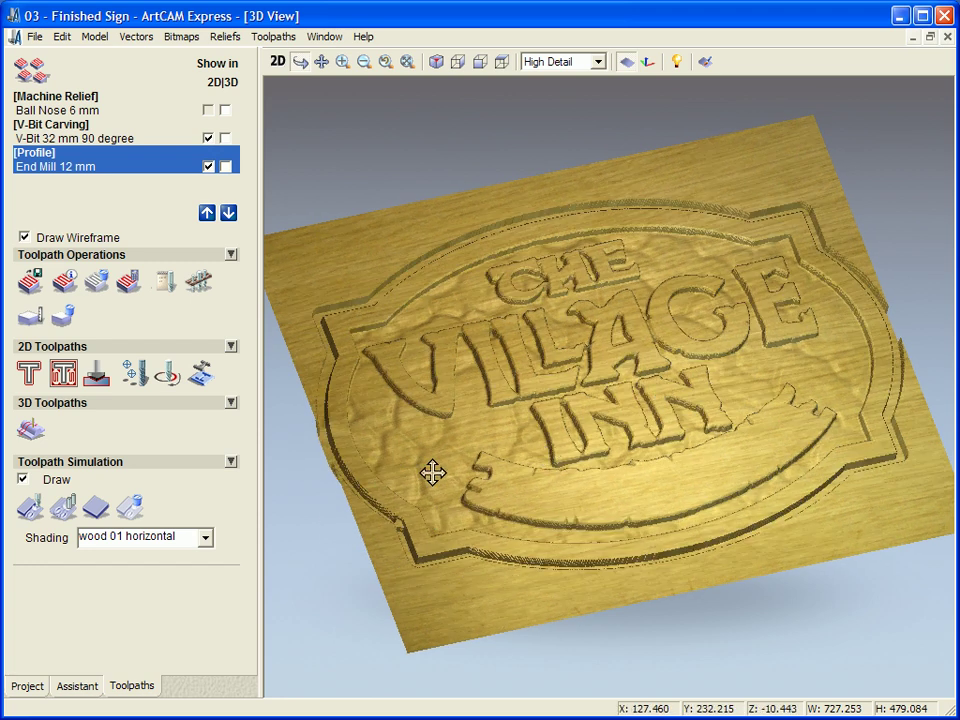
{"action": "left_click_drag", "start_coordinate": [657, 458], "coordinate": [594, 497]}
{"action": "scroll", "coordinate": [592, 498], "scroll_direction": "up", "scroll_amount": 2}
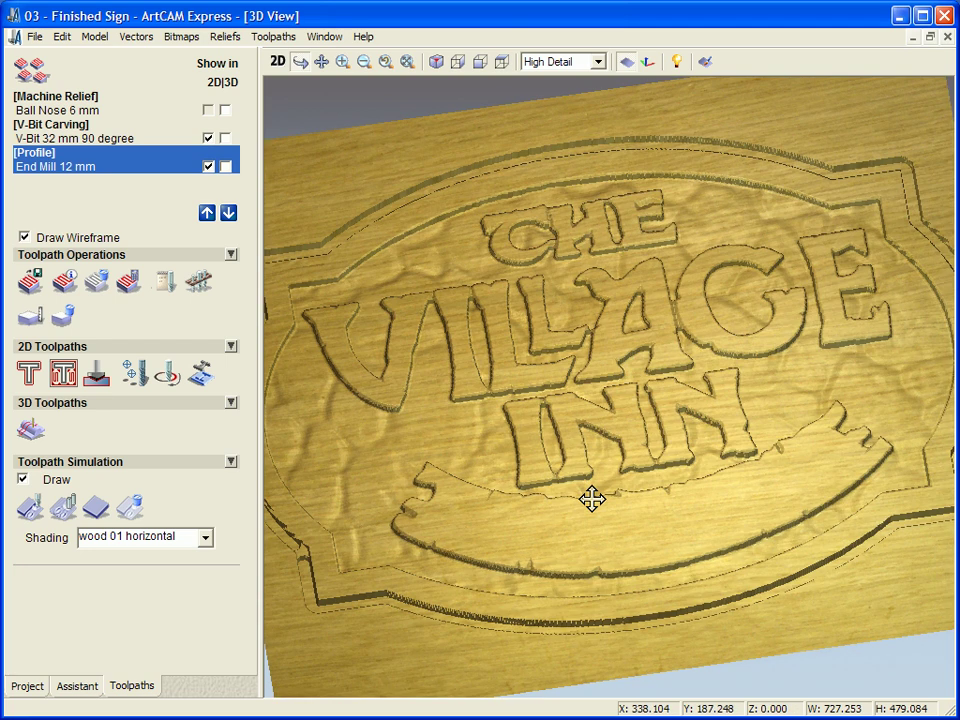
{"action": "left_click_drag", "start_coordinate": [495, 596], "coordinate": [590, 557]}
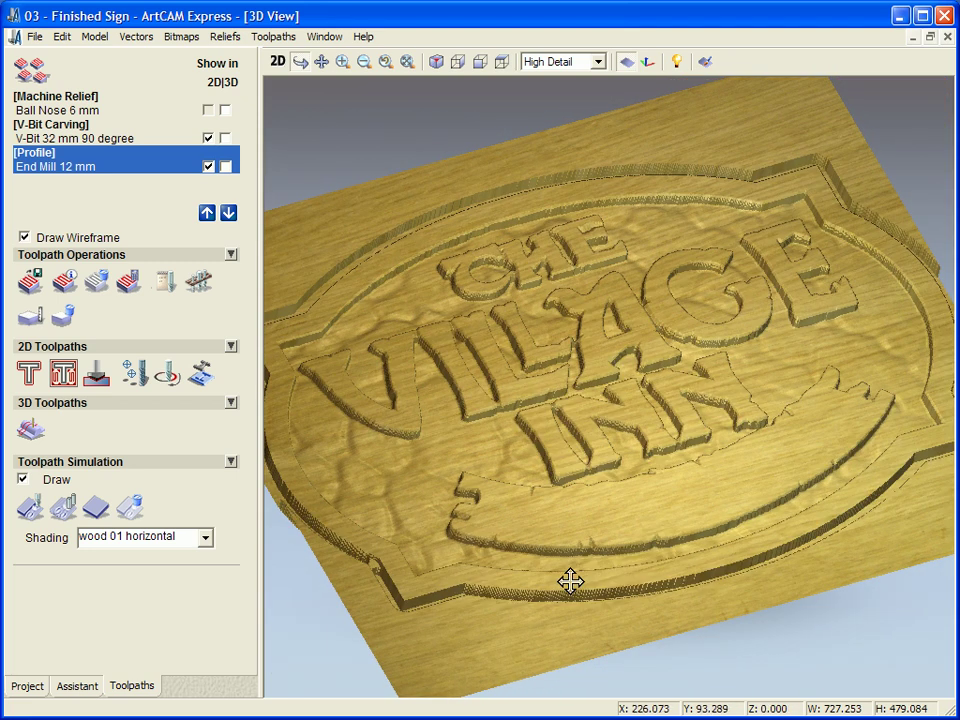
{"action": "left_click_drag", "start_coordinate": [759, 450], "coordinate": [747, 524]}
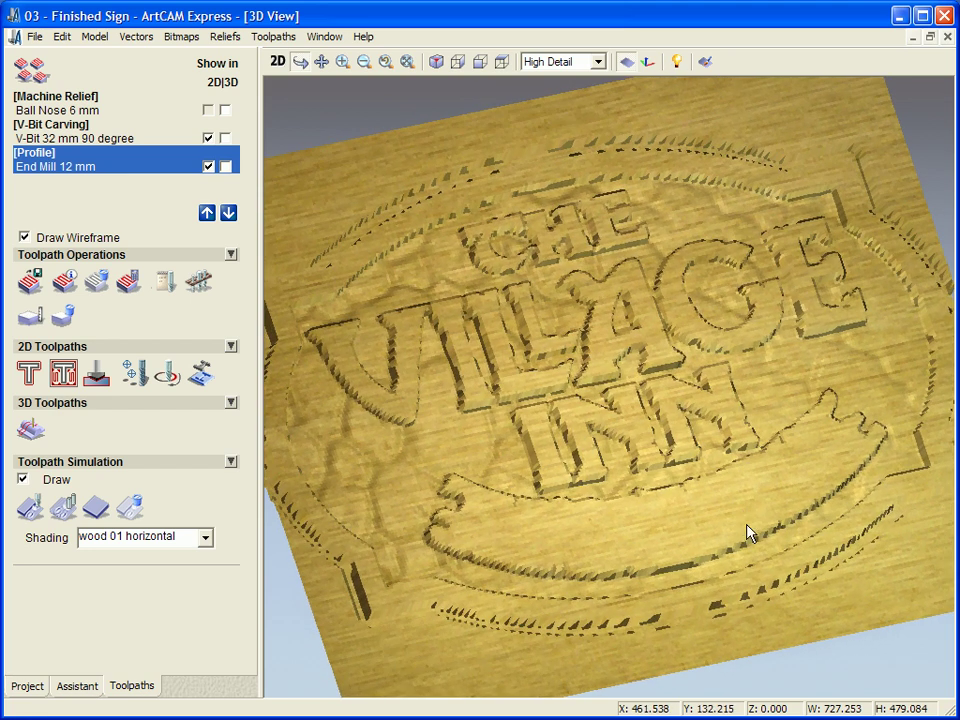